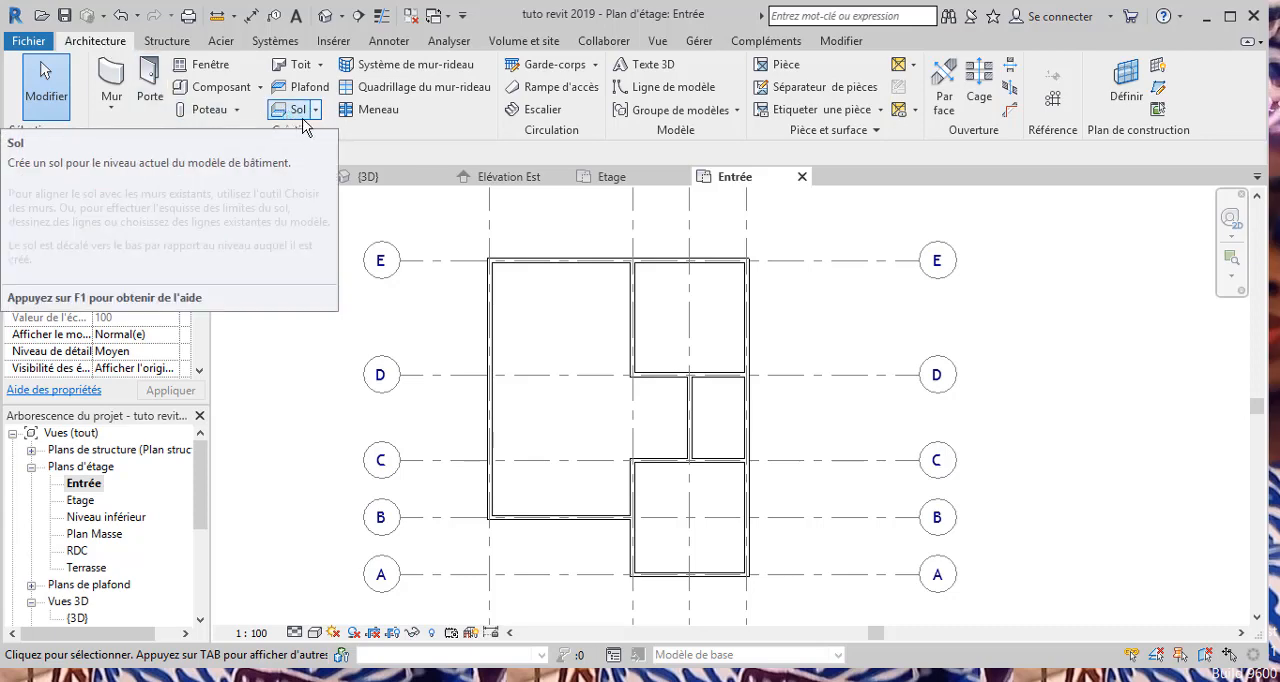
Step: Start an architectural floor on the Entrée plan with the floor type Dalle en béton - 250 mm
{"action": "left_click", "coordinate": [317, 112]}
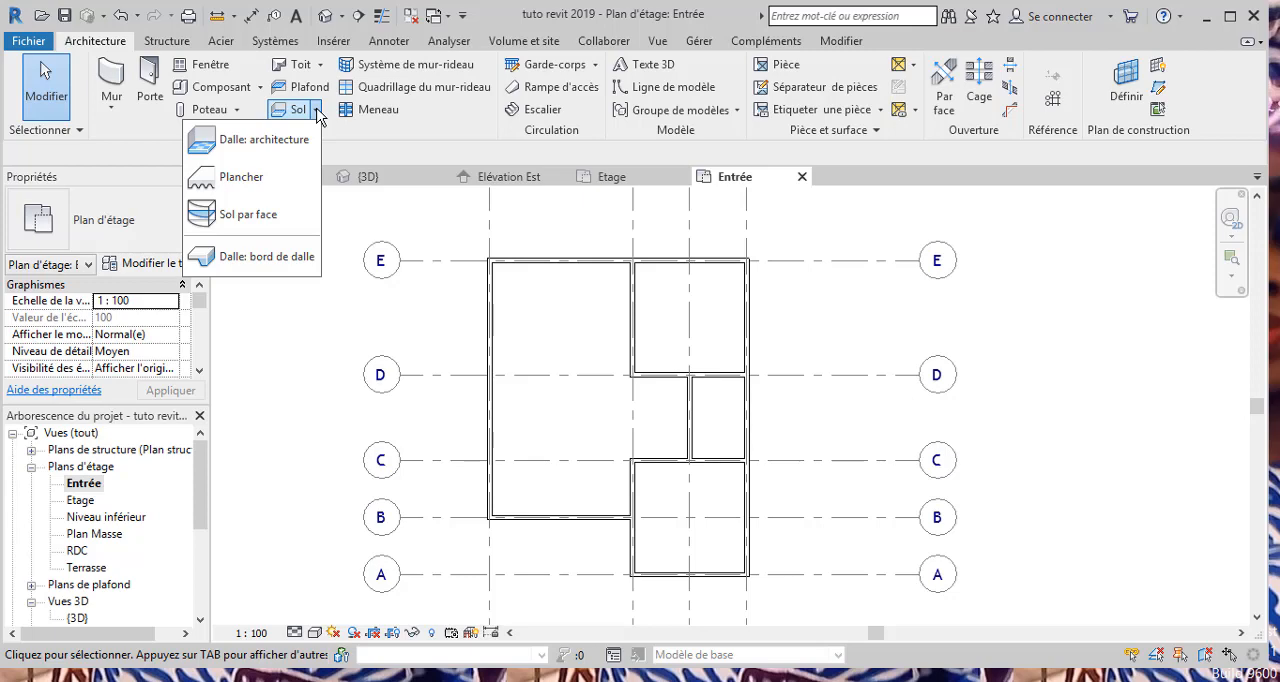
{"action": "left_click", "coordinate": [264, 139]}
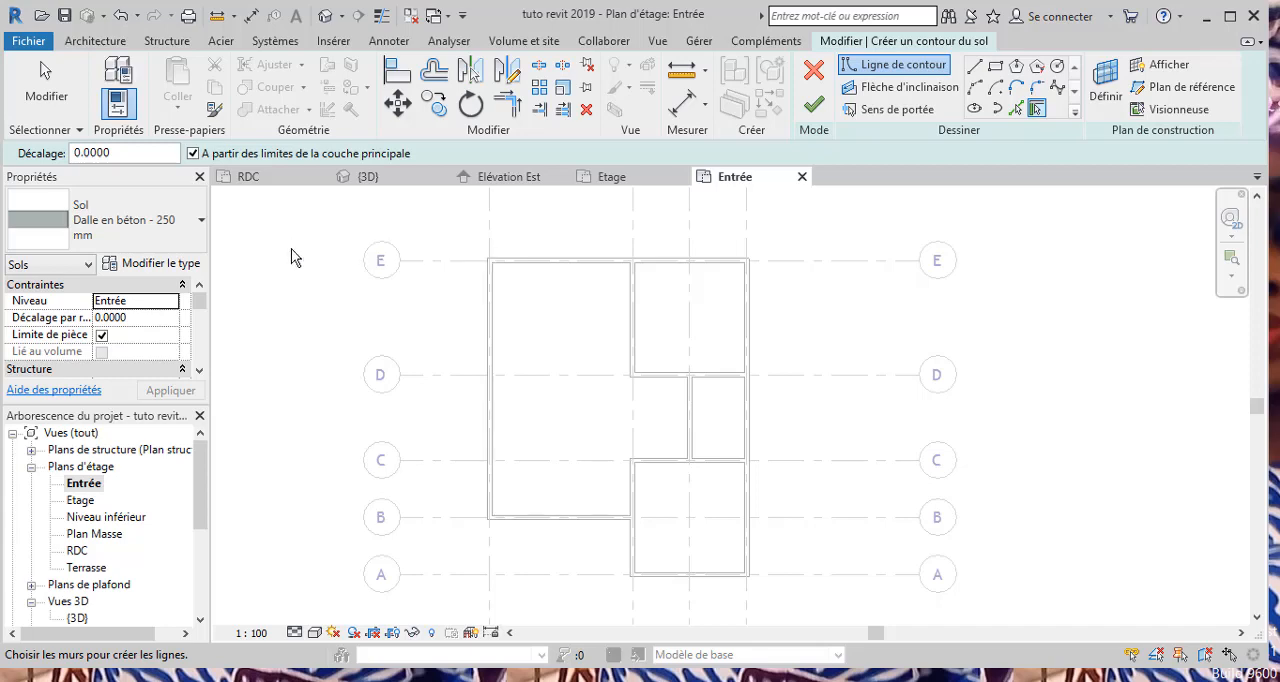
{"action": "left_click", "coordinate": [201, 225]}
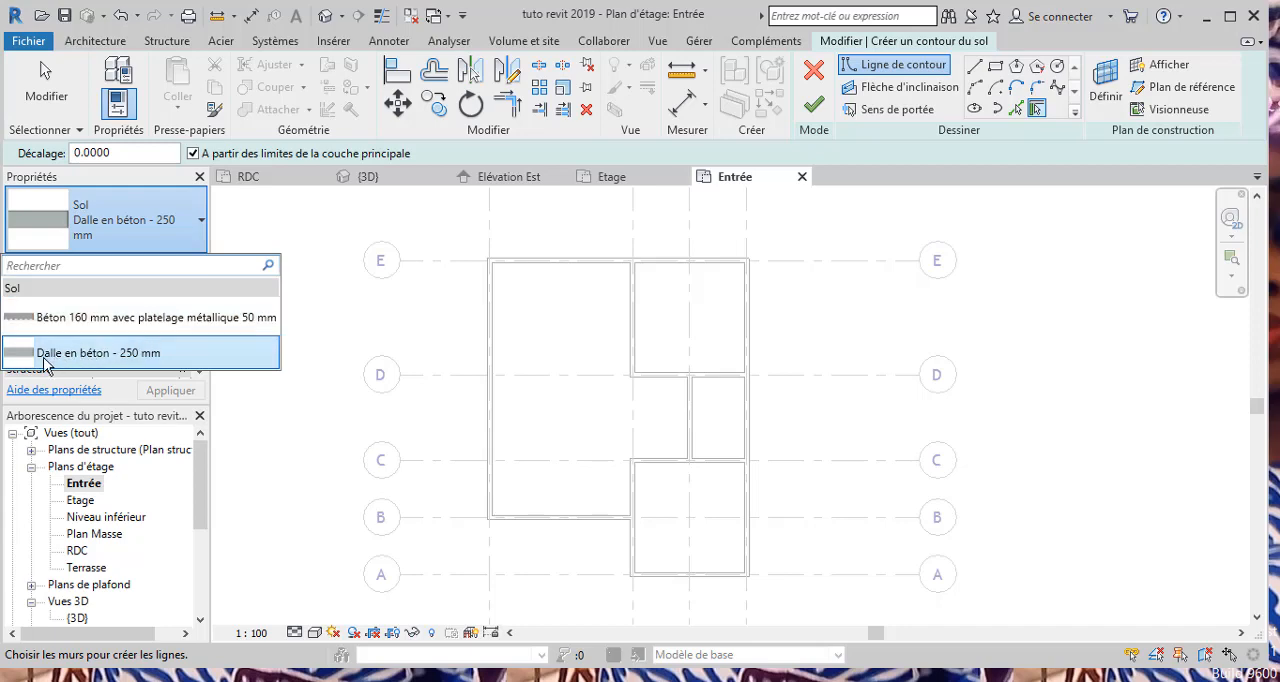
{"action": "left_click", "coordinate": [227, 361]}
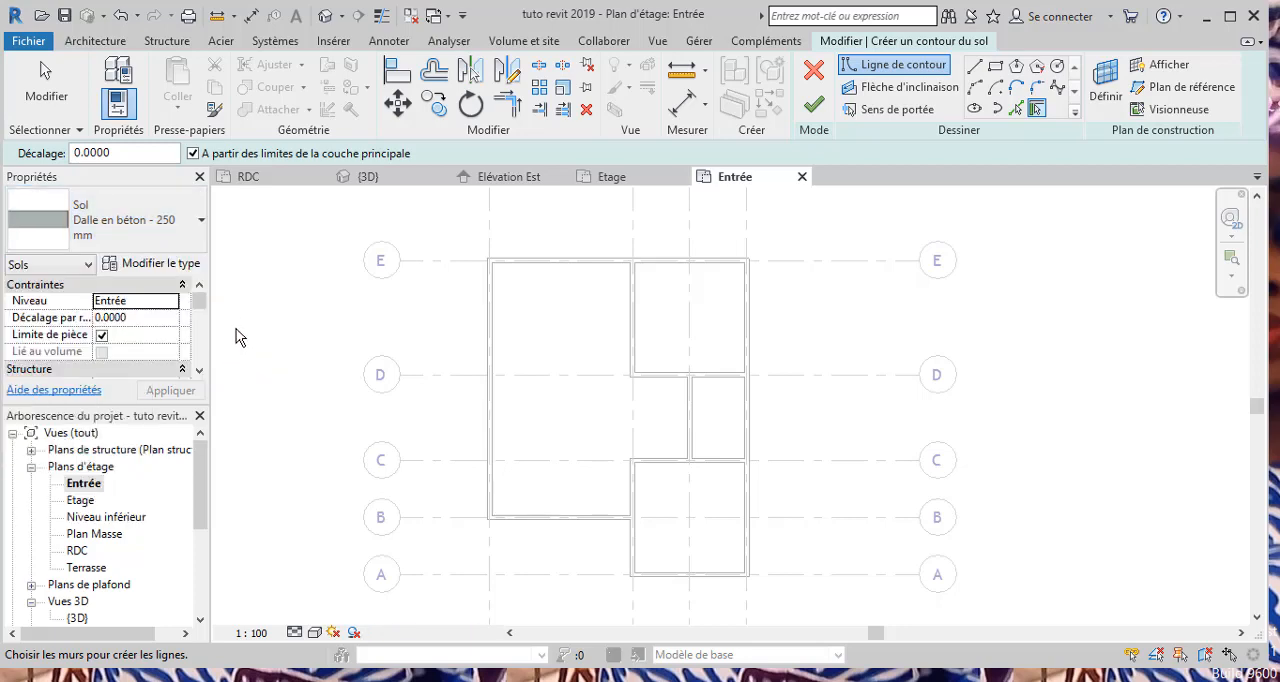
Step: Duplicate the floor type as Dalle en béton - 250 mm 2, then open its layer structure in a widened dialog
{"action": "left_click", "coordinate": [160, 263]}
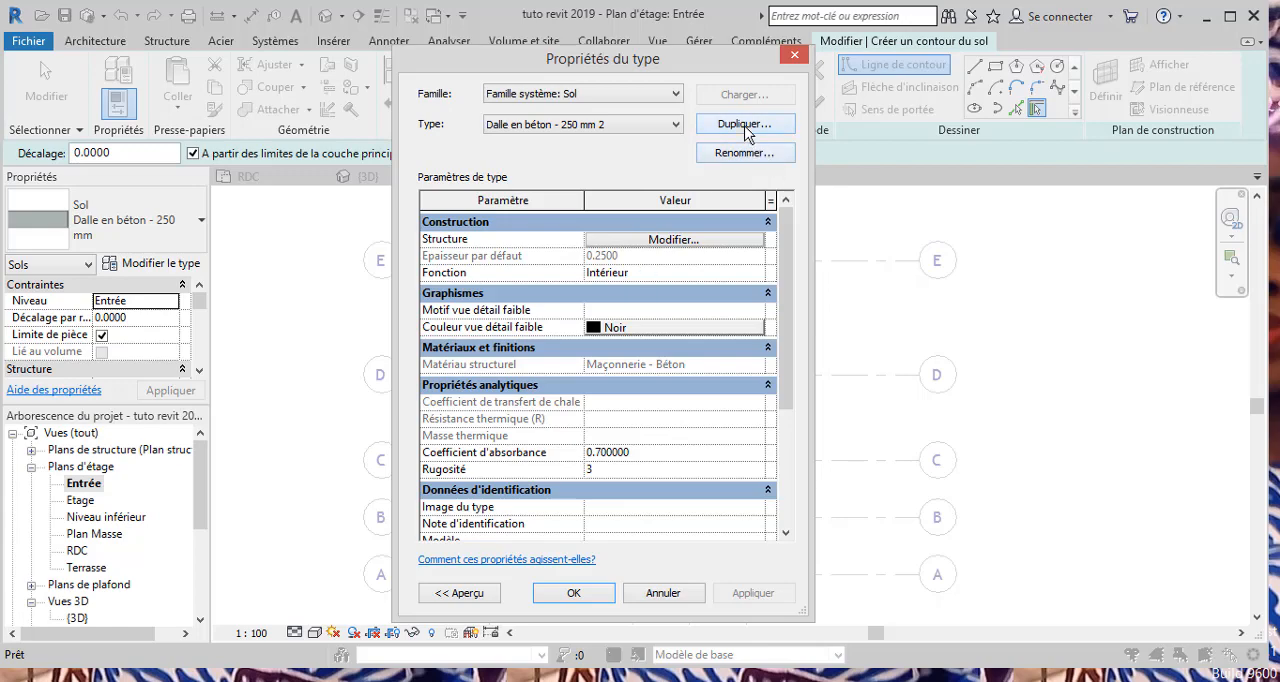
{"action": "left_click", "coordinate": [743, 125]}
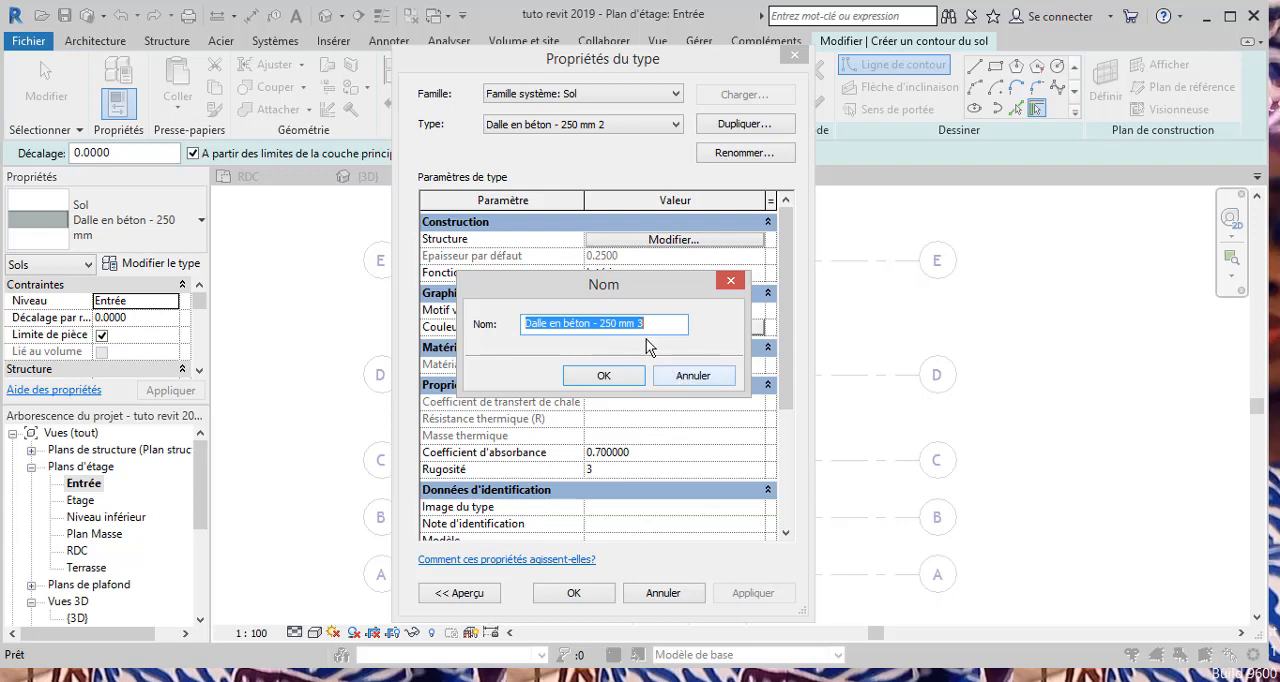
{"action": "left_click", "coordinate": [693, 376]}
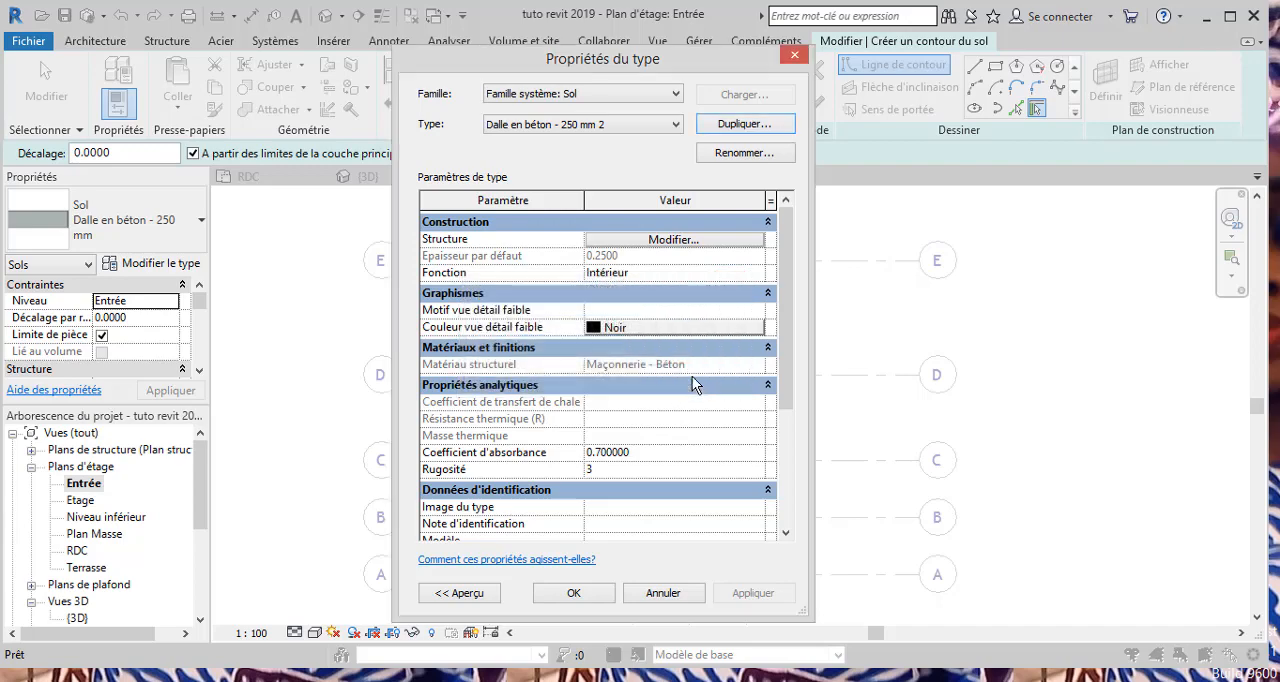
{"action": "left_click", "coordinate": [672, 241]}
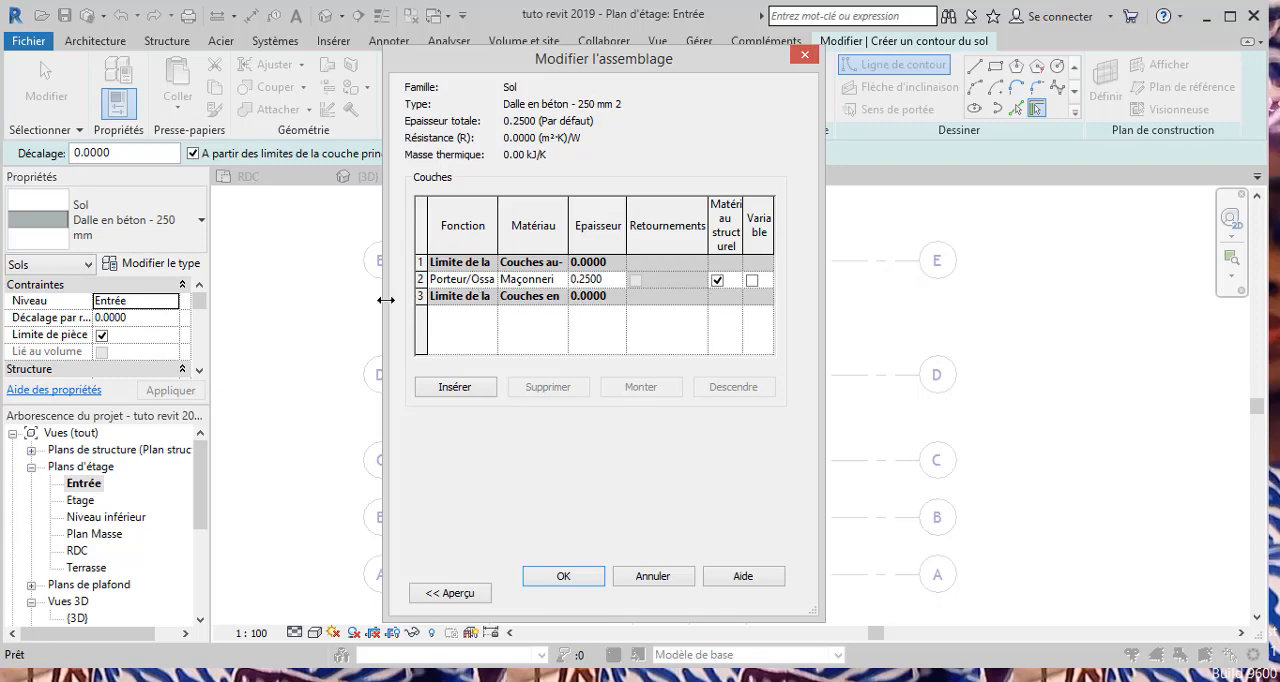
{"action": "left_click_drag", "start_coordinate": [373, 301], "coordinate": [243, 297]}
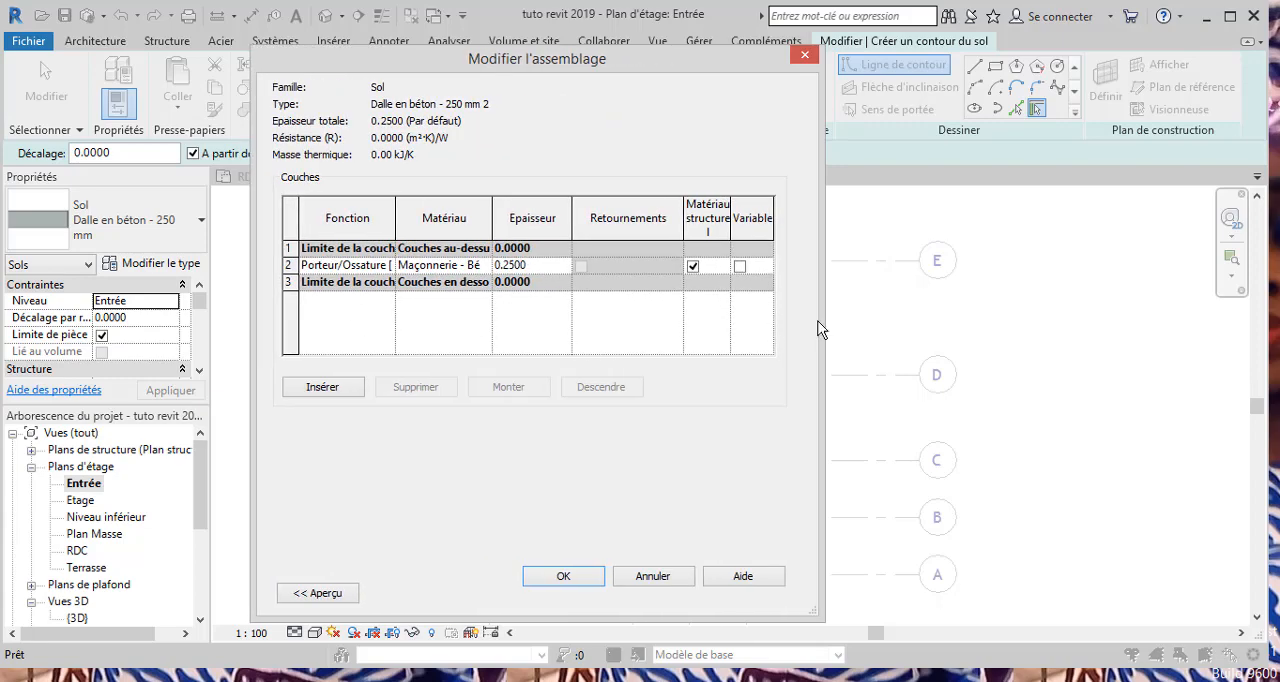
{"action": "left_click_drag", "start_coordinate": [820, 320], "coordinate": [1128, 372]}
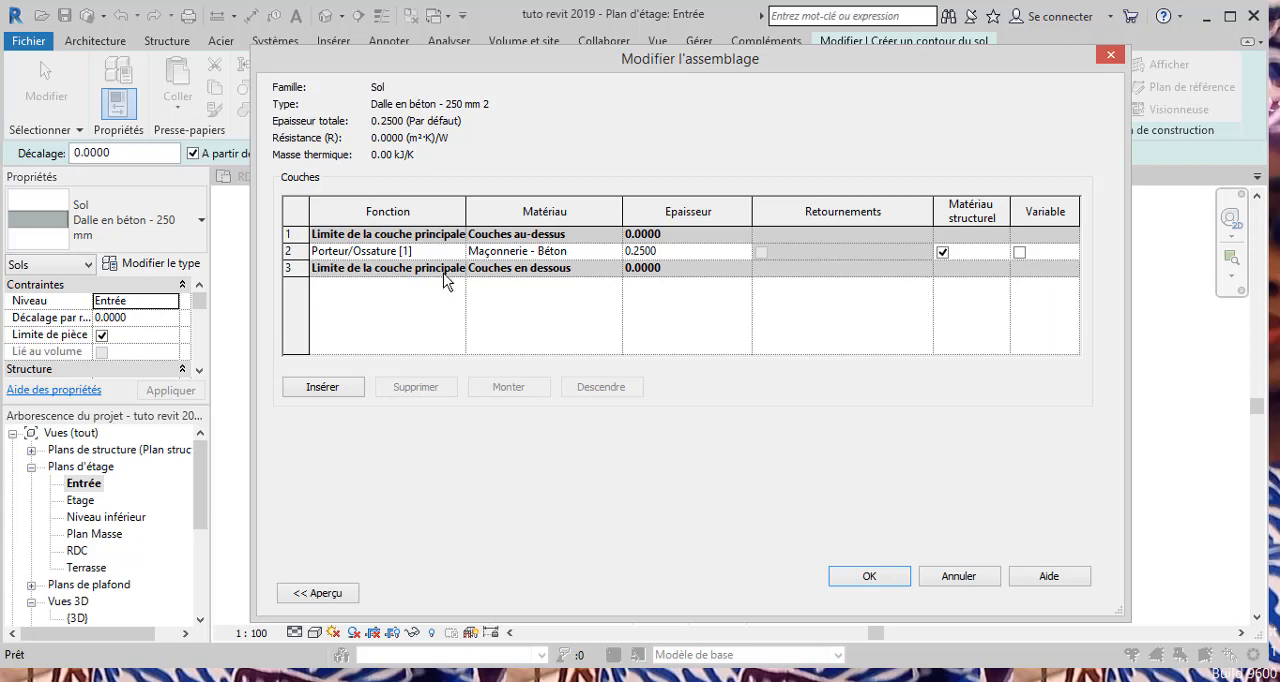
Step: Insert a new layer in the floor assembly and assign it the material Terre
{"action": "left_click", "coordinate": [324, 386]}
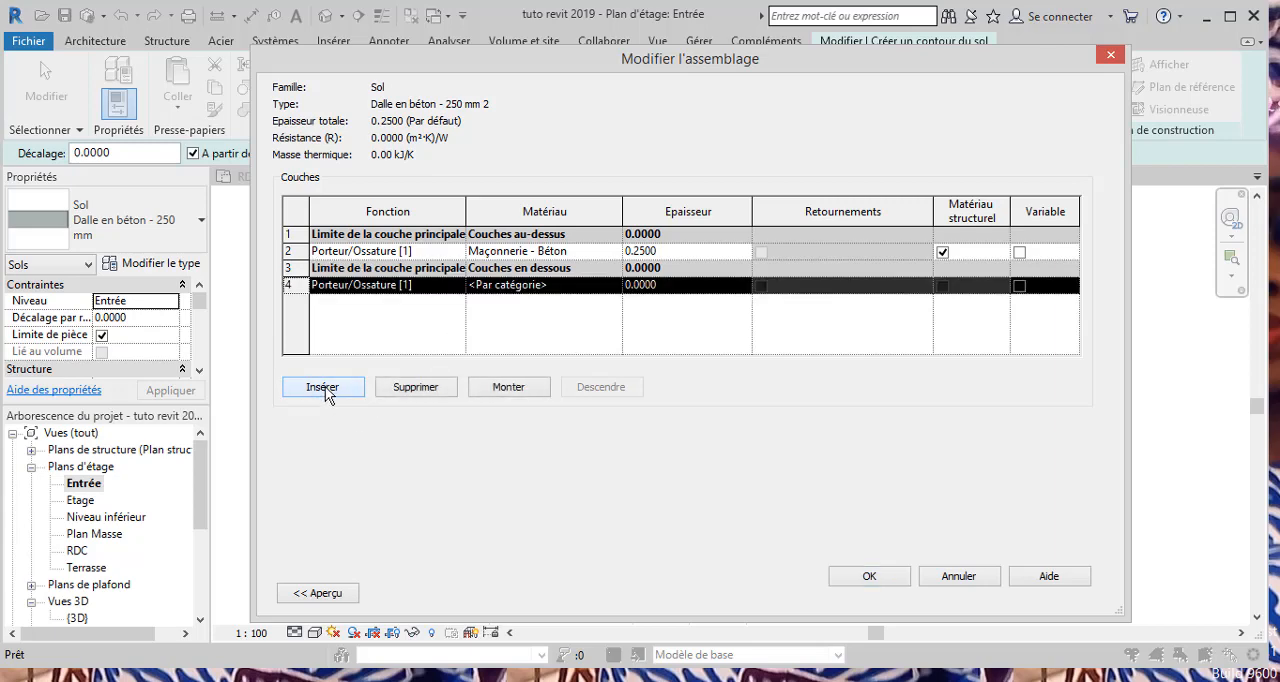
{"action": "left_click", "coordinate": [584, 288]}
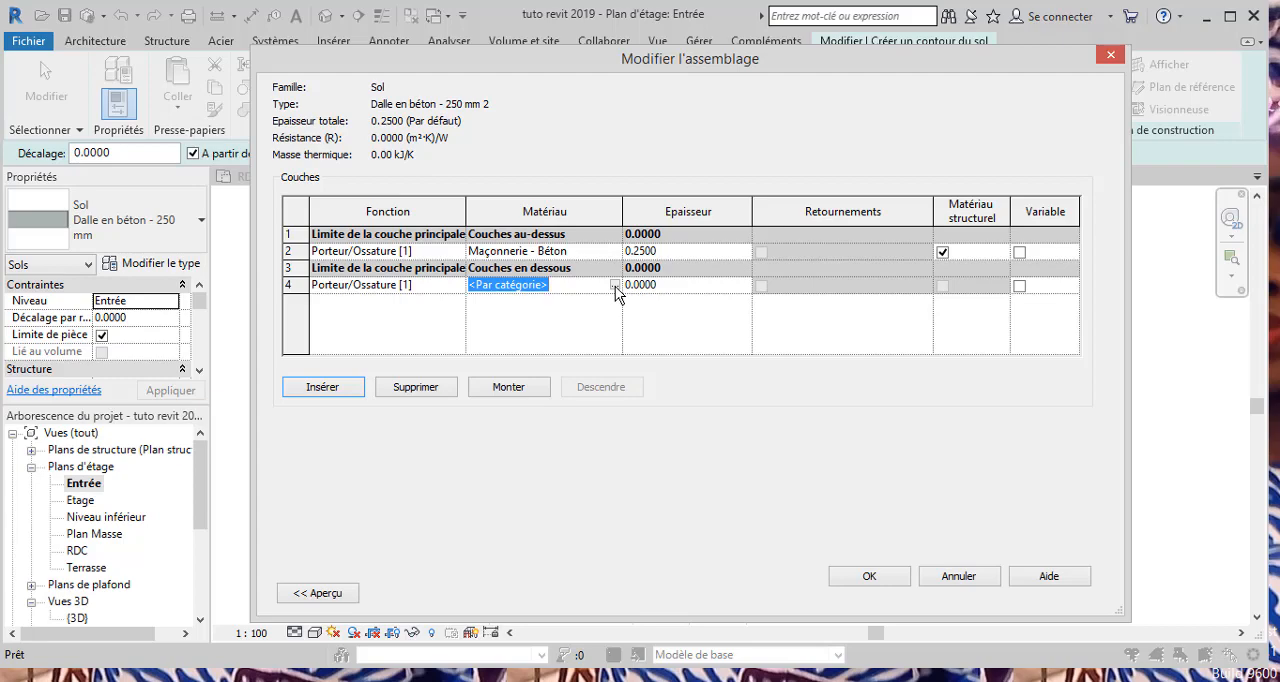
{"action": "left_click", "coordinate": [614, 285]}
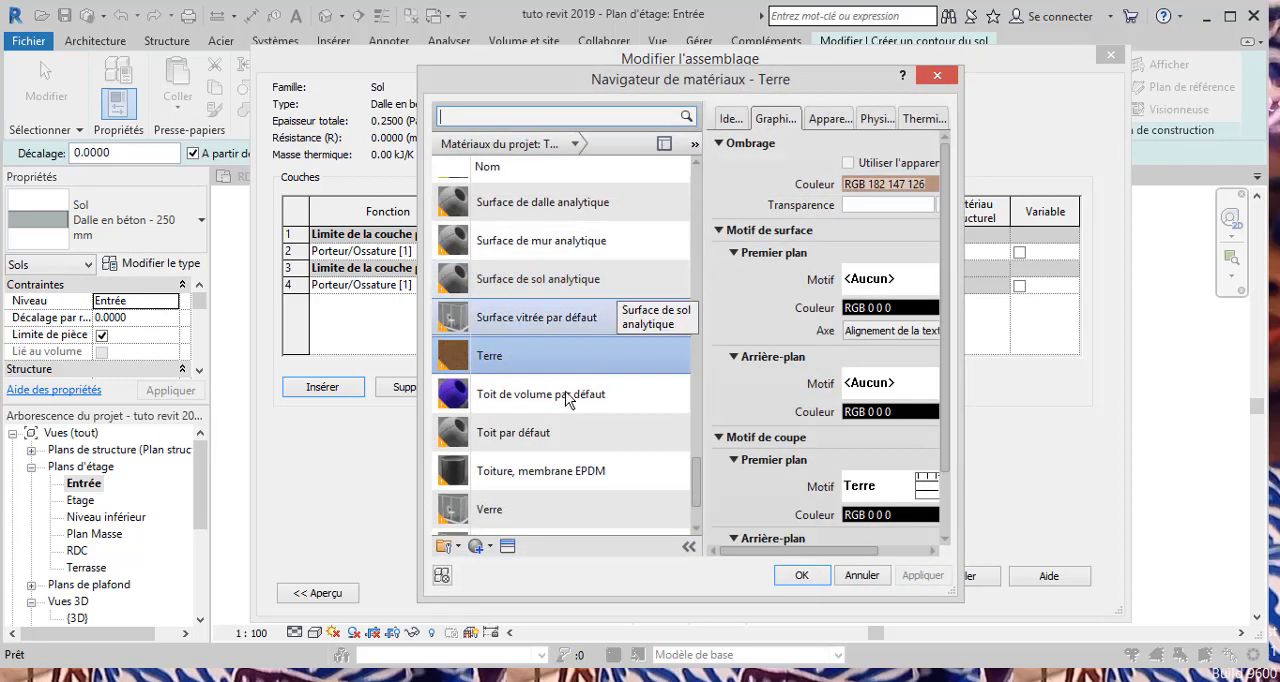
{"action": "scroll", "coordinate": [560, 390], "scroll_direction": "down", "scroll_amount": 3}
{"action": "scroll", "coordinate": [548, 293], "scroll_direction": "up", "scroll_amount": 5}
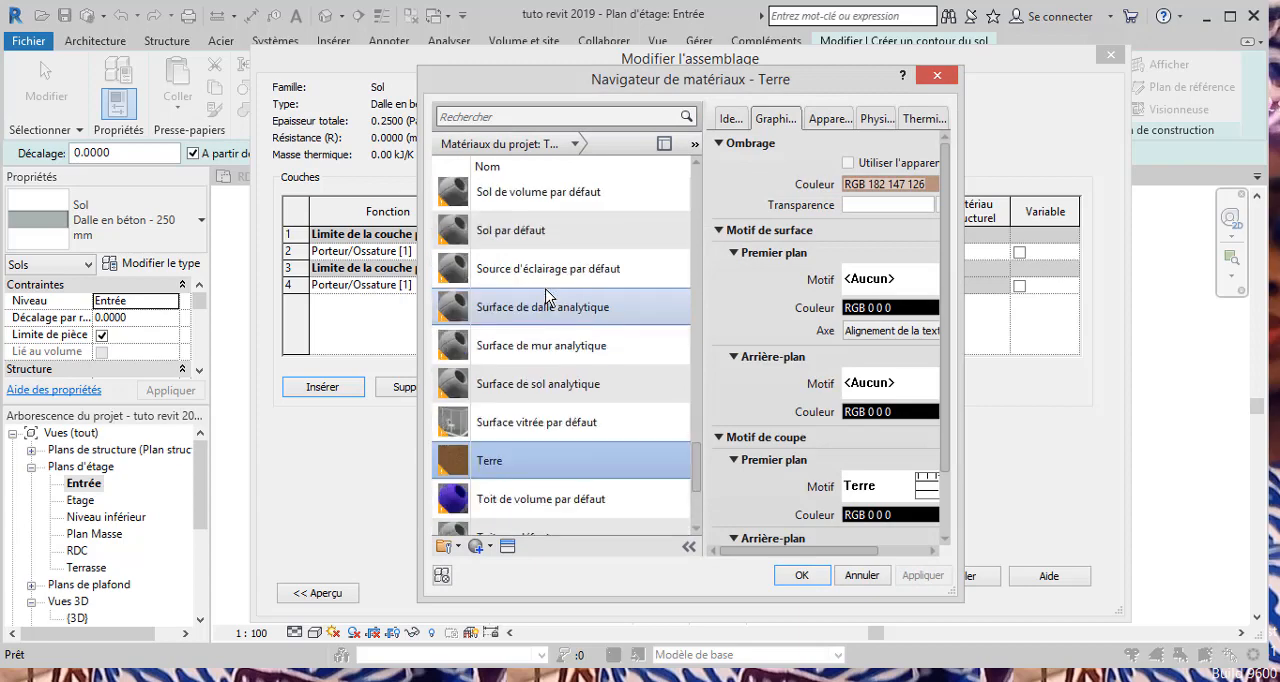
{"action": "scroll", "coordinate": [553, 330], "scroll_direction": "down", "scroll_amount": 3}
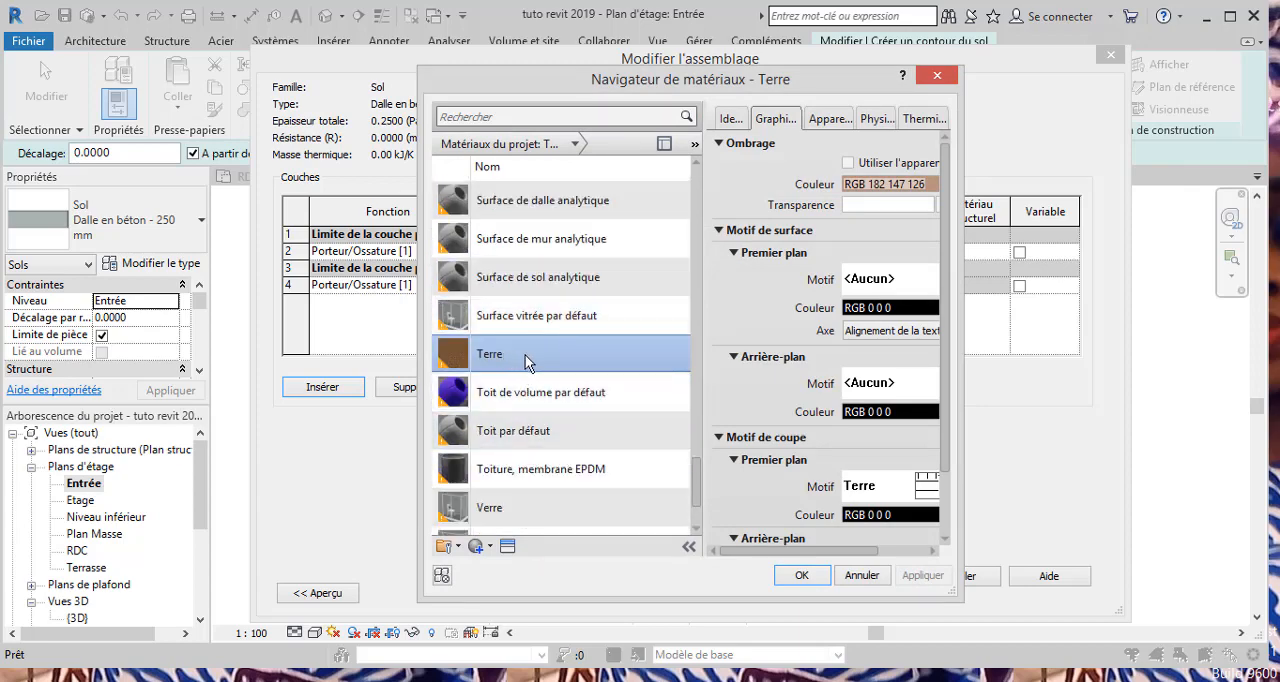
{"action": "left_click", "coordinate": [800, 578]}
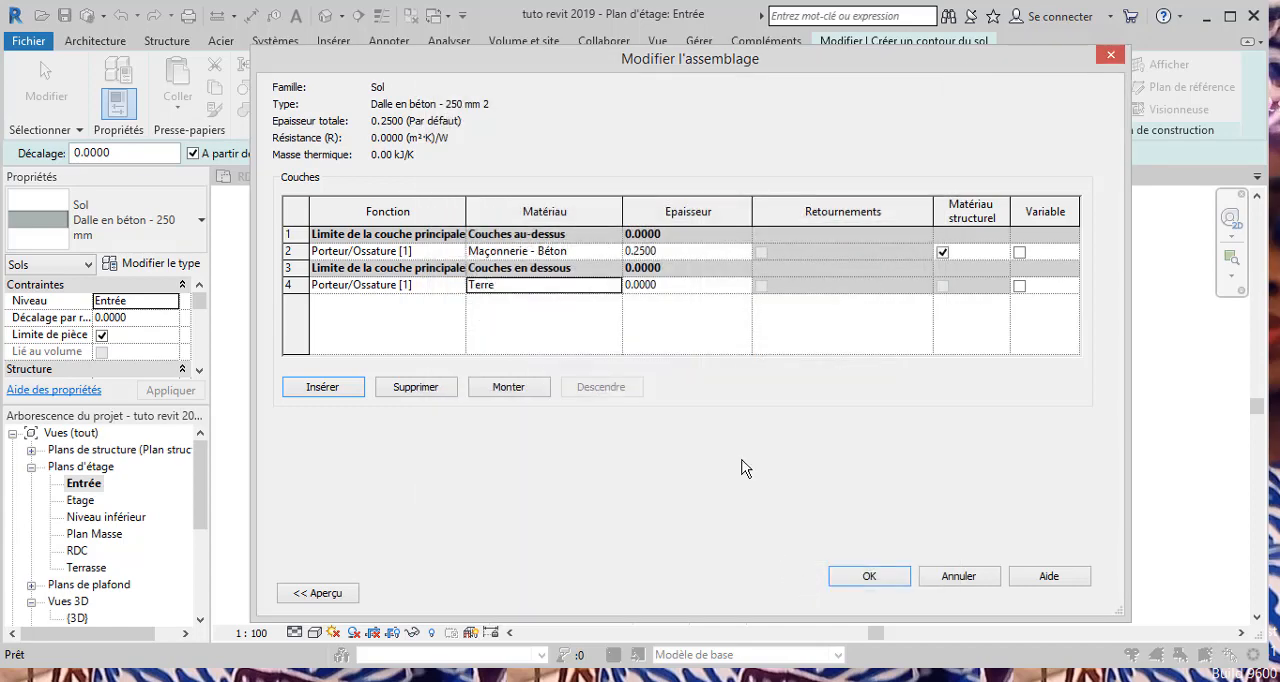
Step: Set the Terre layer's thickness to 0.2, move it directly below the concrete layer, and confirm the floor type
{"action": "left_click", "coordinate": [659, 284]}
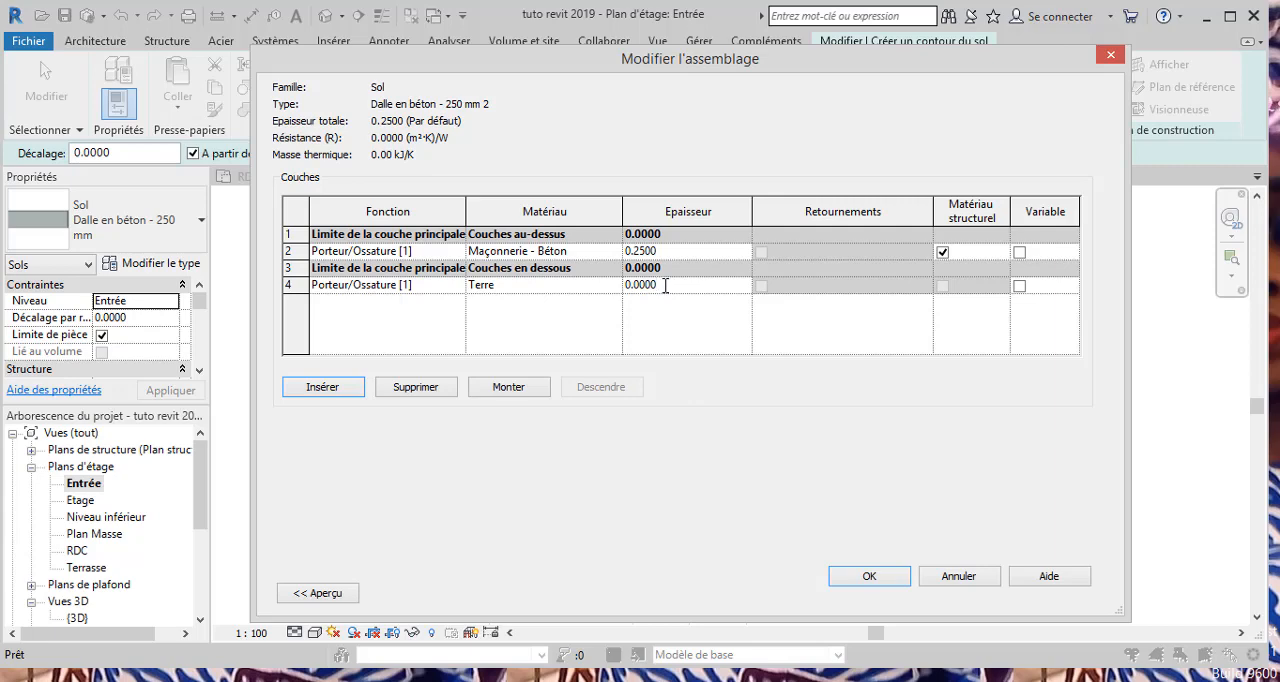
{"action": "left_click_drag", "start_coordinate": [665, 285], "coordinate": [636, 287]}
{"action": "type", "text": "2"}
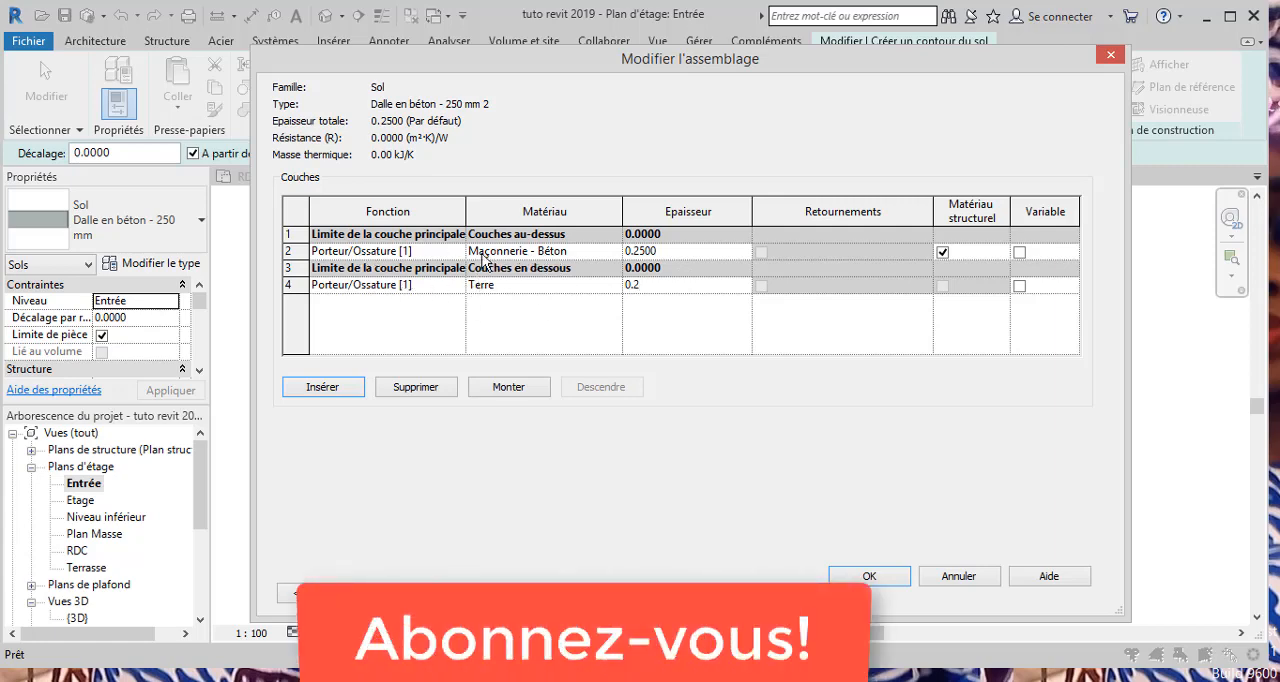
{"action": "left_click", "coordinate": [335, 253]}
{"action": "left_click", "coordinate": [507, 387]}
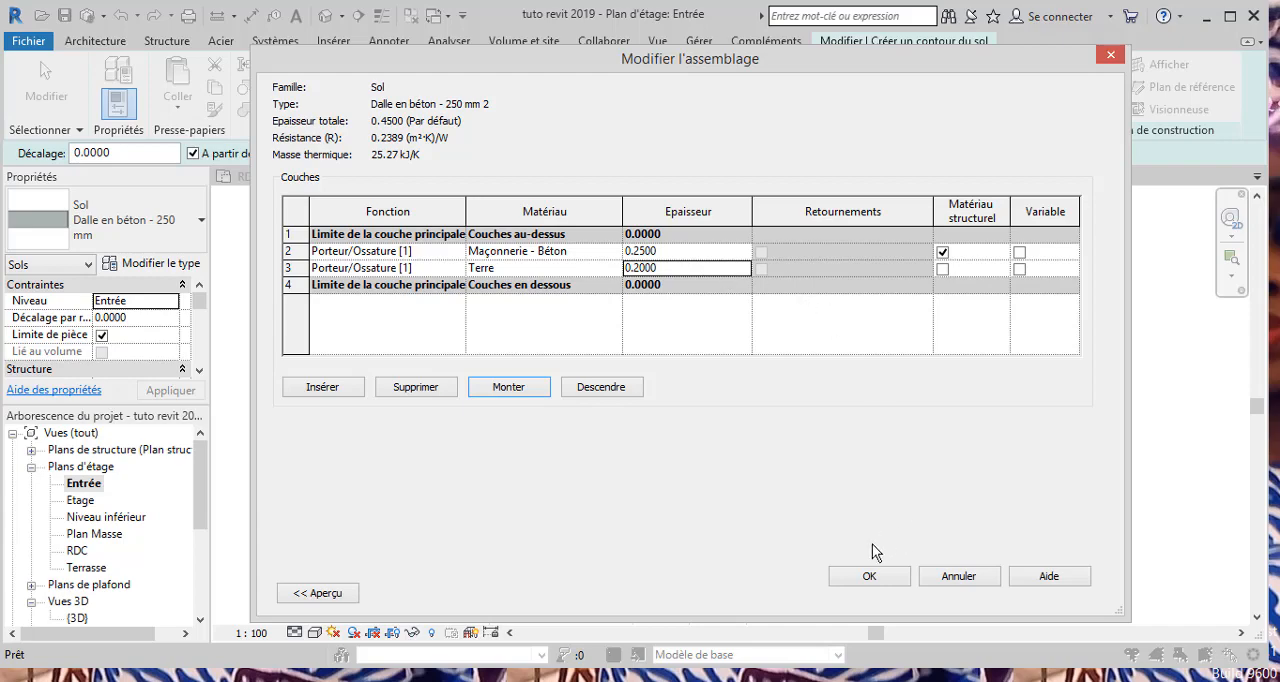
{"action": "left_click", "coordinate": [869, 579]}
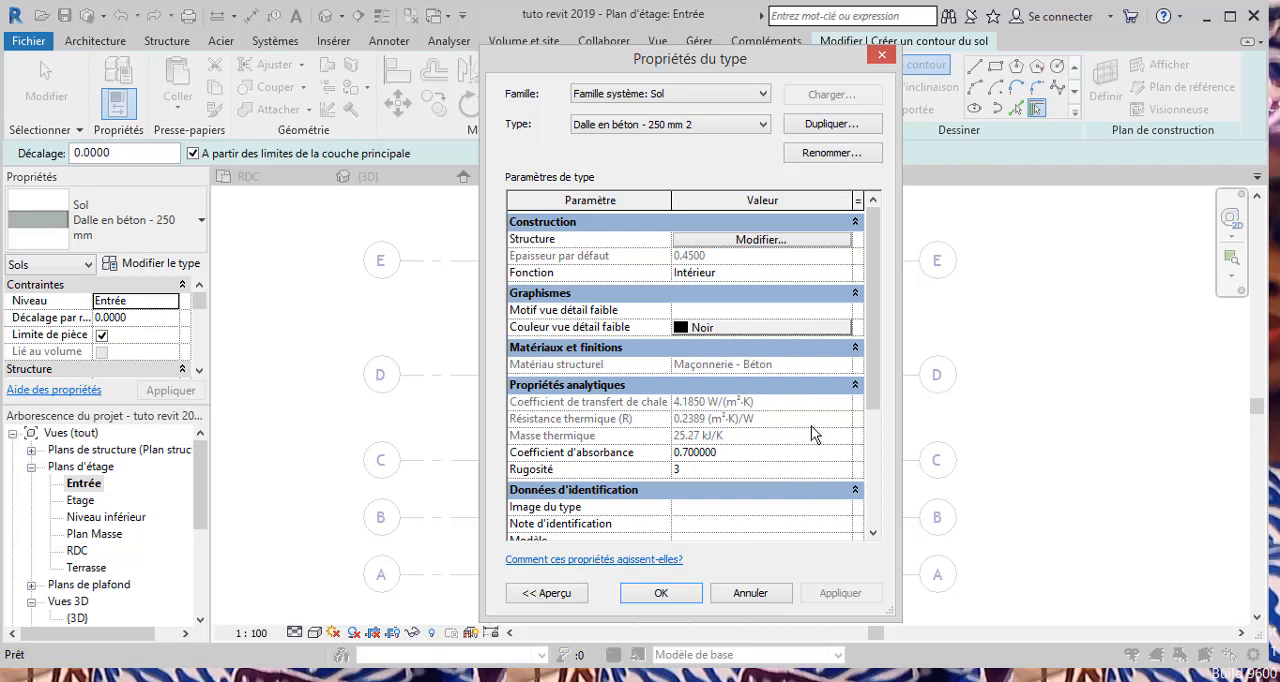
{"action": "left_click", "coordinate": [667, 593]}
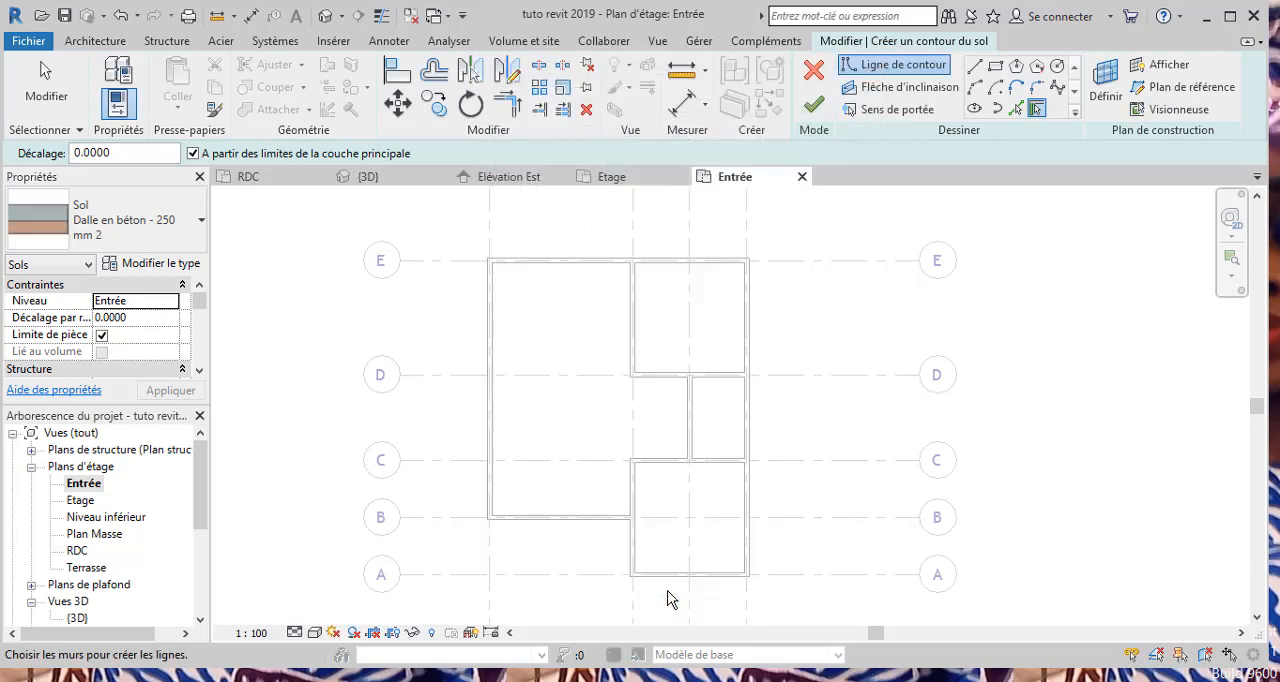
Step: Duplicate the current floor type under the name "Dalle en béton - 250 mm + couche de sable 200 mm" and apply it
{"action": "left_click", "coordinate": [152, 230]}
{"action": "left_click", "coordinate": [152, 230]}
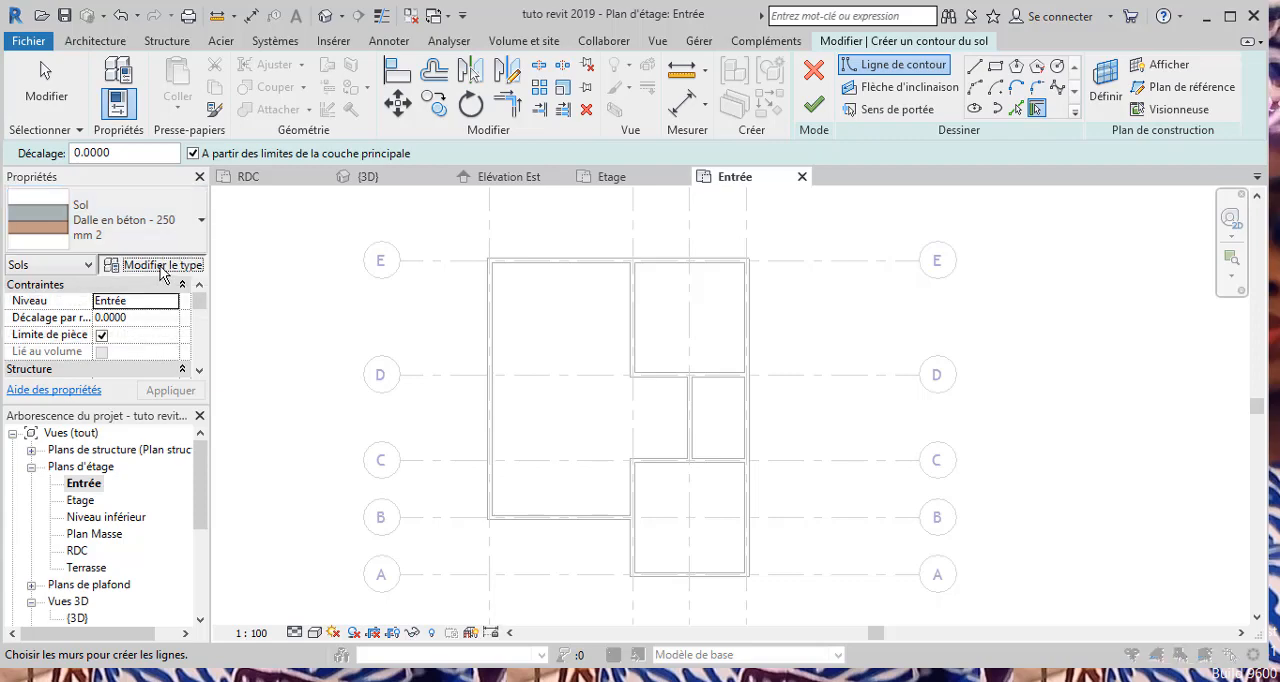
{"action": "left_click", "coordinate": [160, 265]}
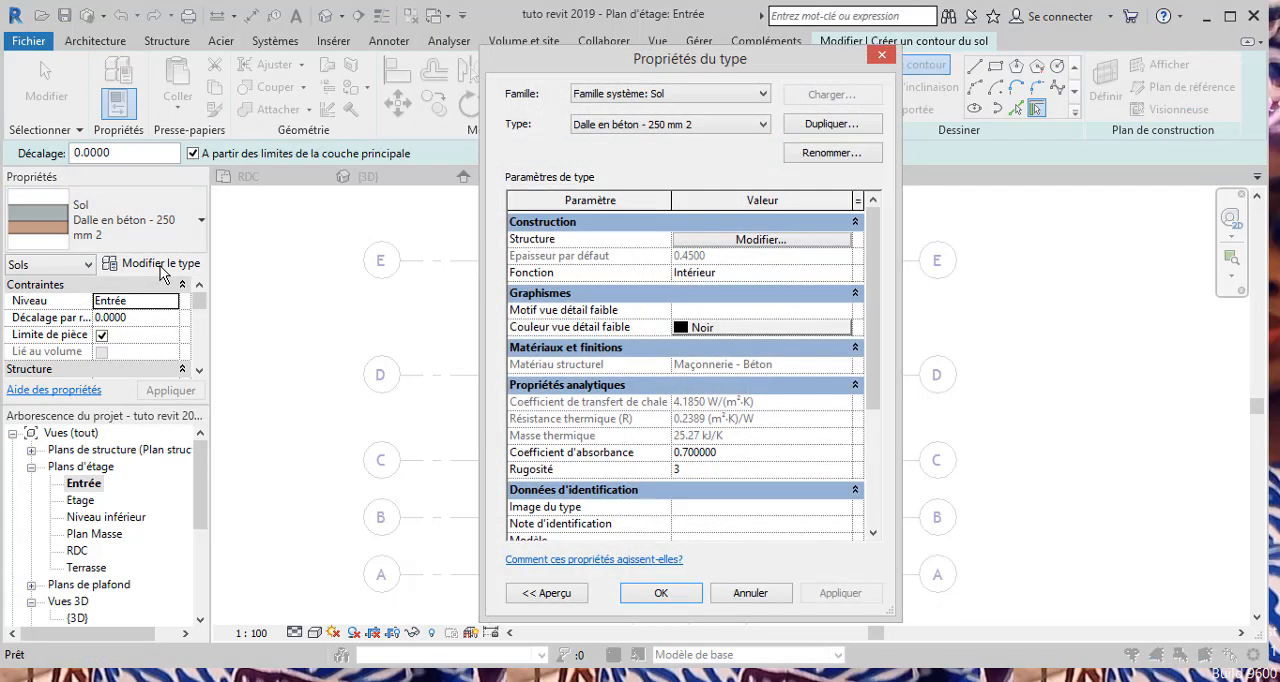
{"action": "left_click", "coordinate": [829, 125]}
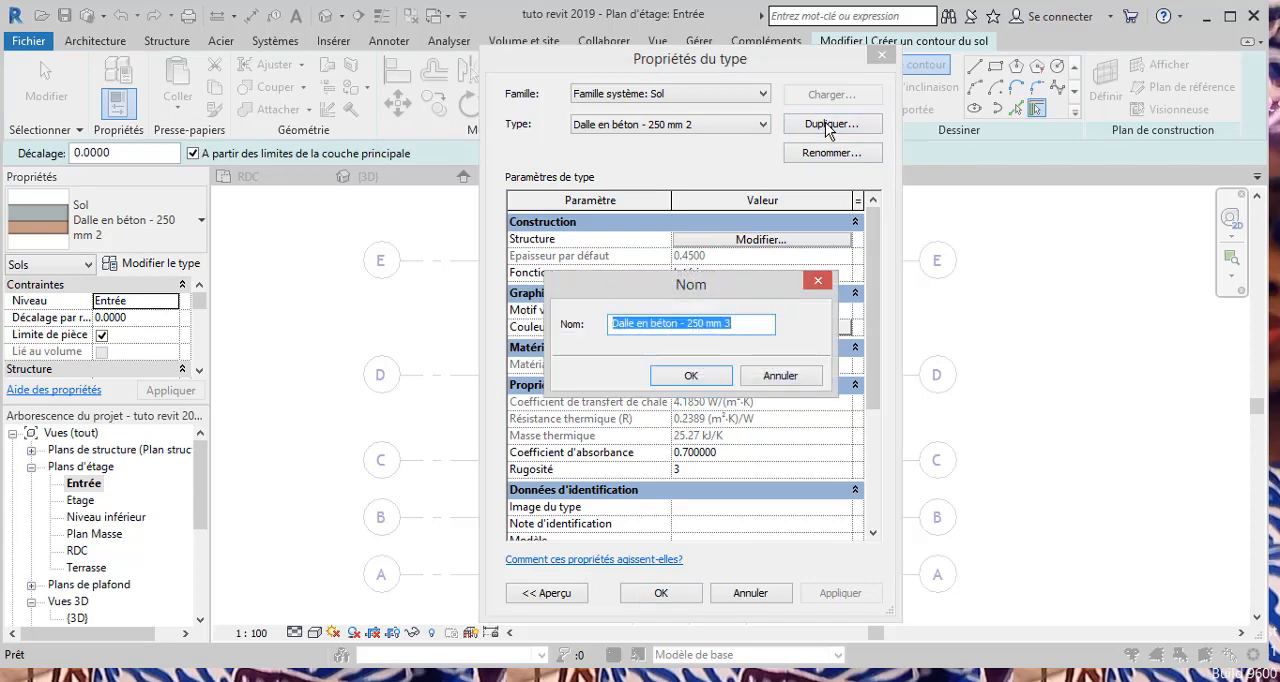
{"action": "left_click", "coordinate": [676, 323]}
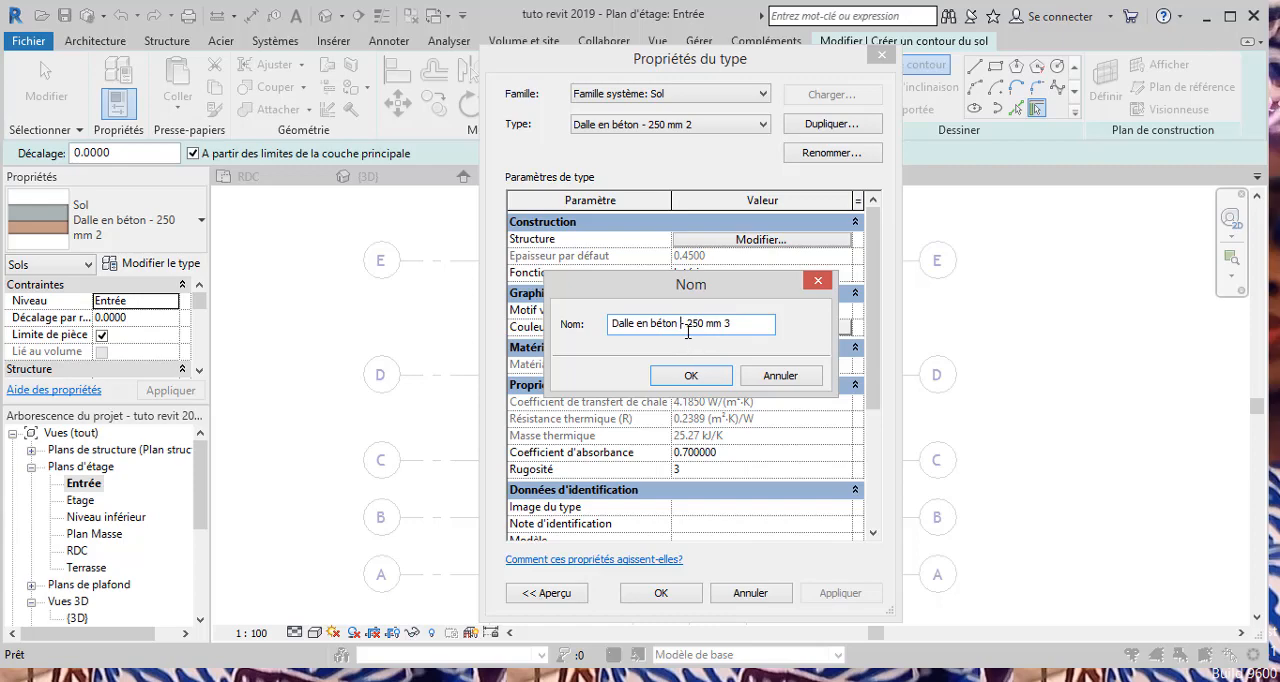
{"action": "type", "text": "+"}
{"action": "key", "text": "BackSpace"}
{"action": "key", "text": "BackSpace"}
{"action": "type", "text": "de sa"}
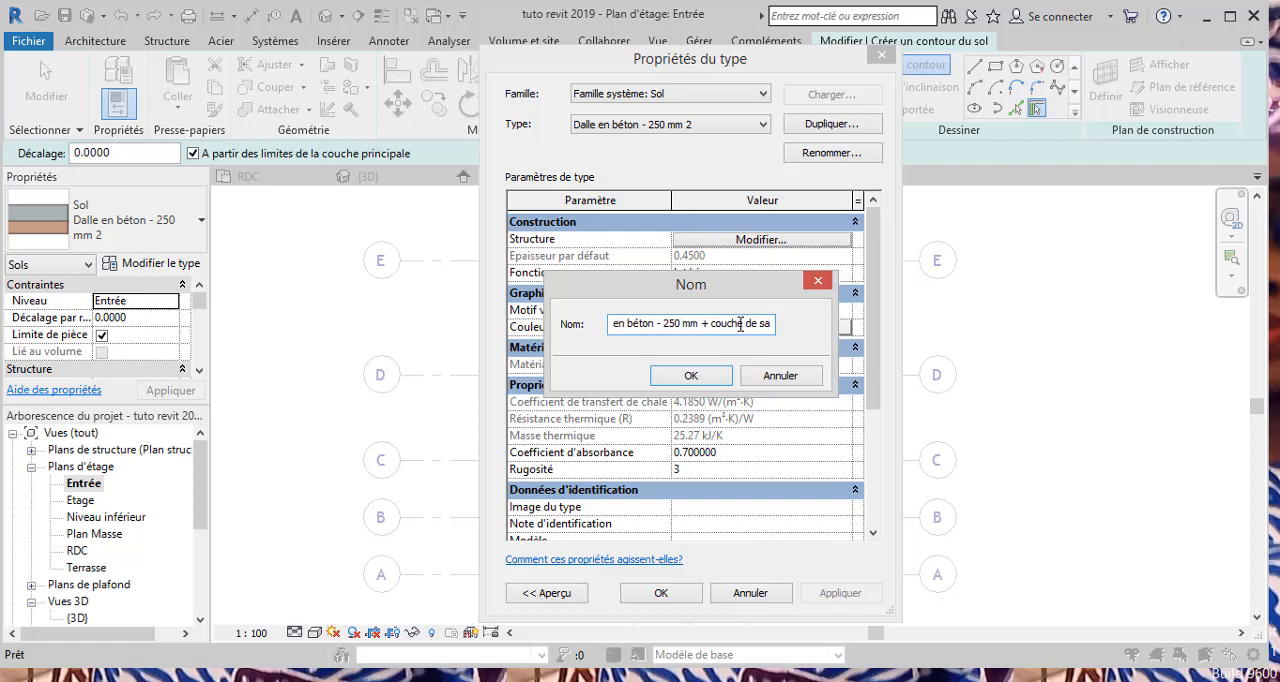
{"action": "type", "text": "ble"}
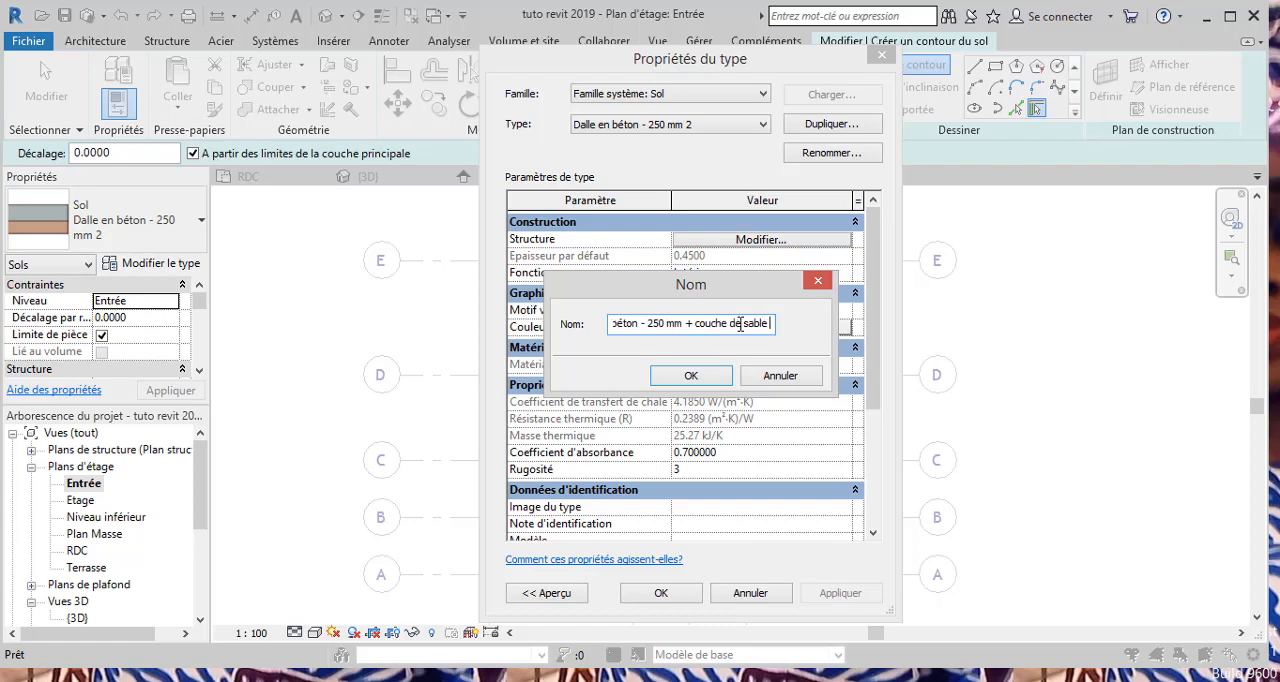
{"action": "type", "text": " 20"}
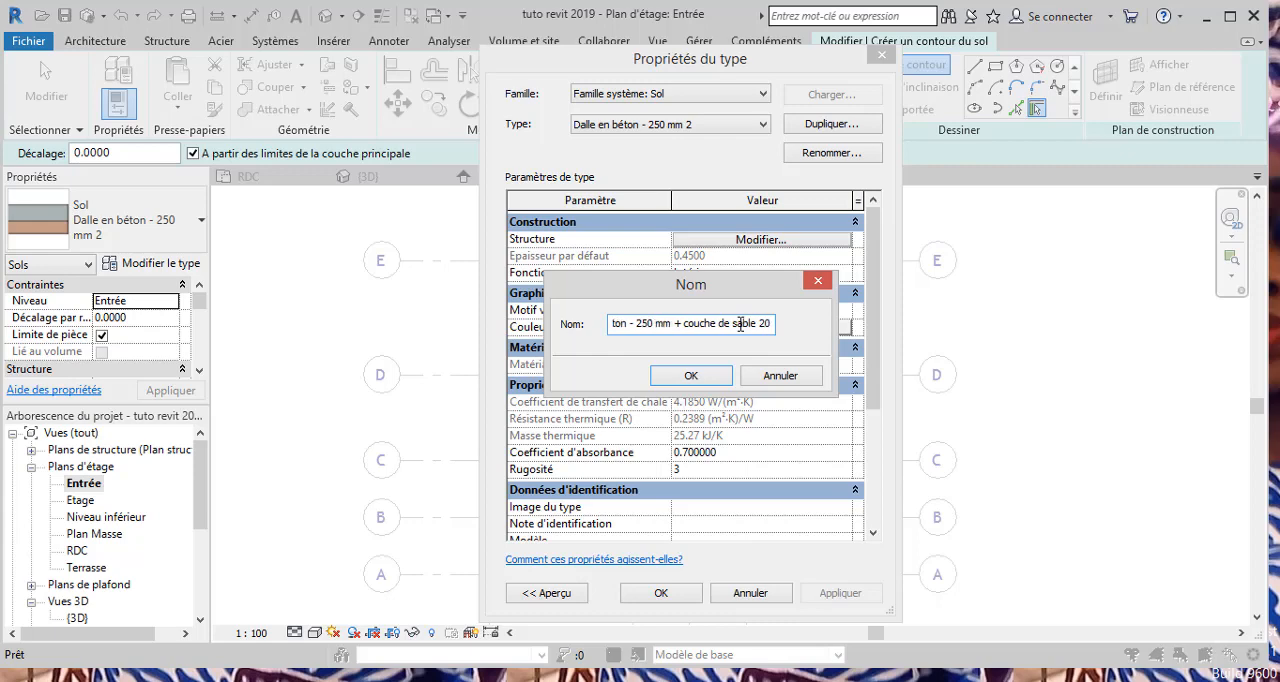
{"action": "type", "text": "0 mm"}
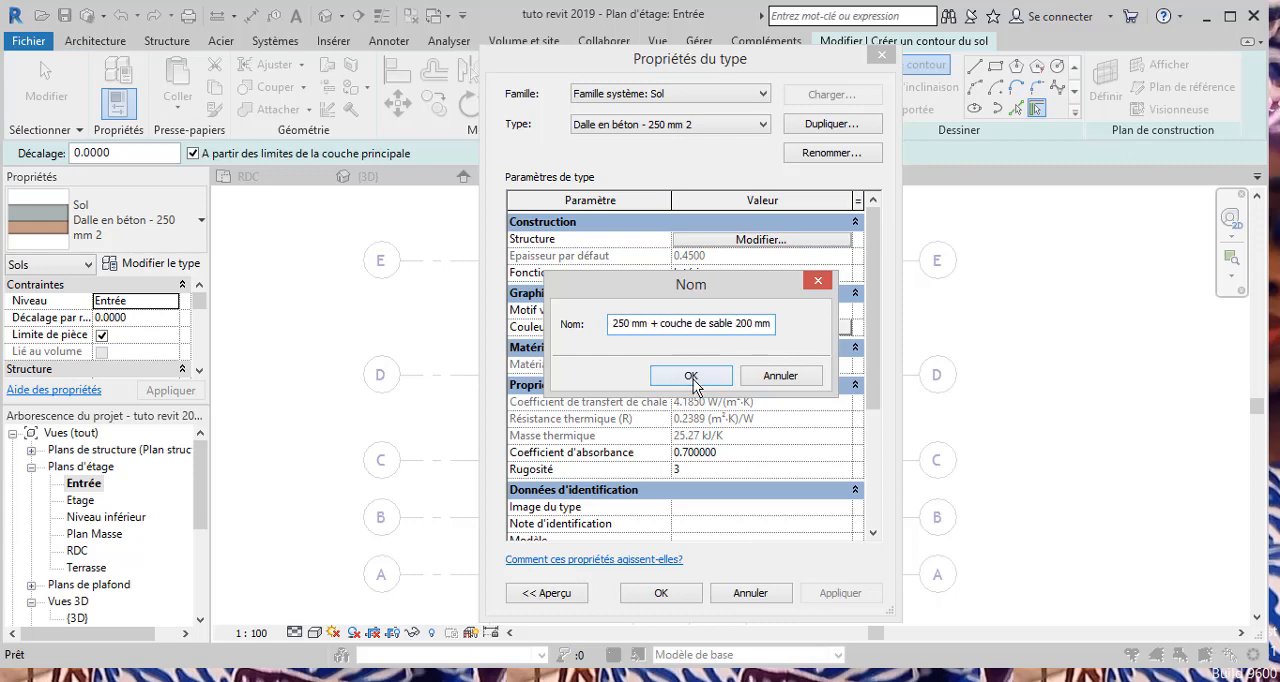
{"action": "left_click", "coordinate": [692, 377]}
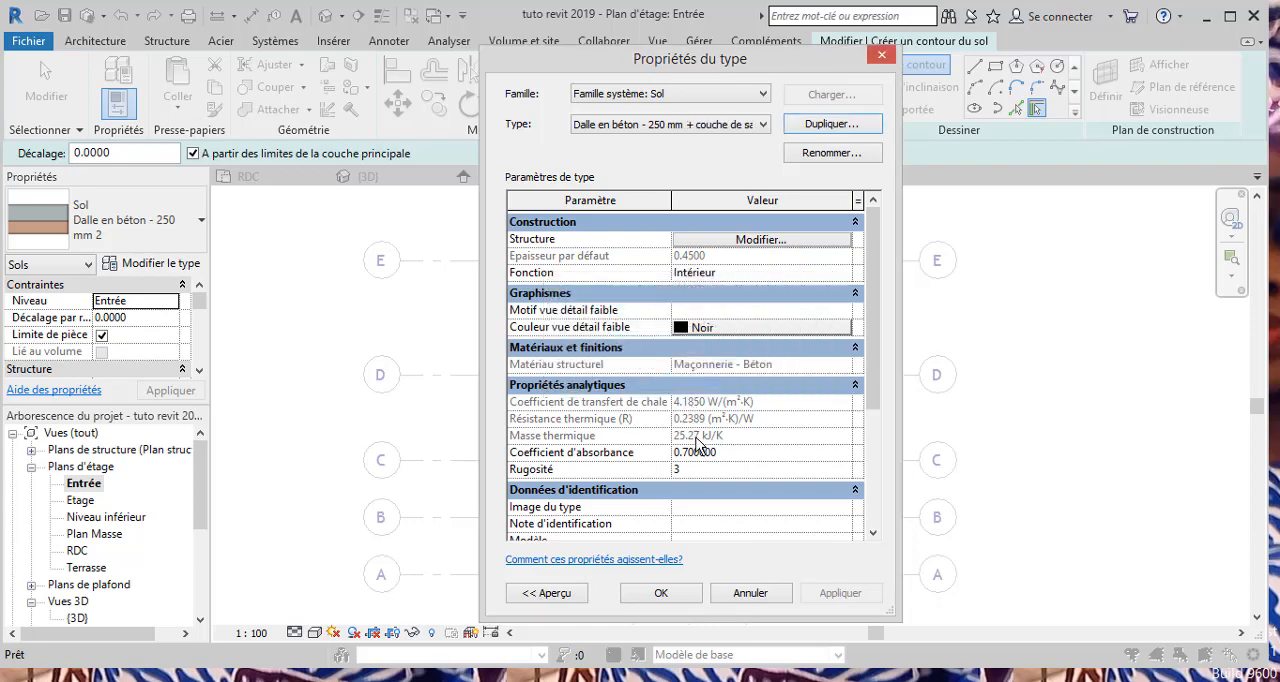
{"action": "left_click", "coordinate": [661, 593]}
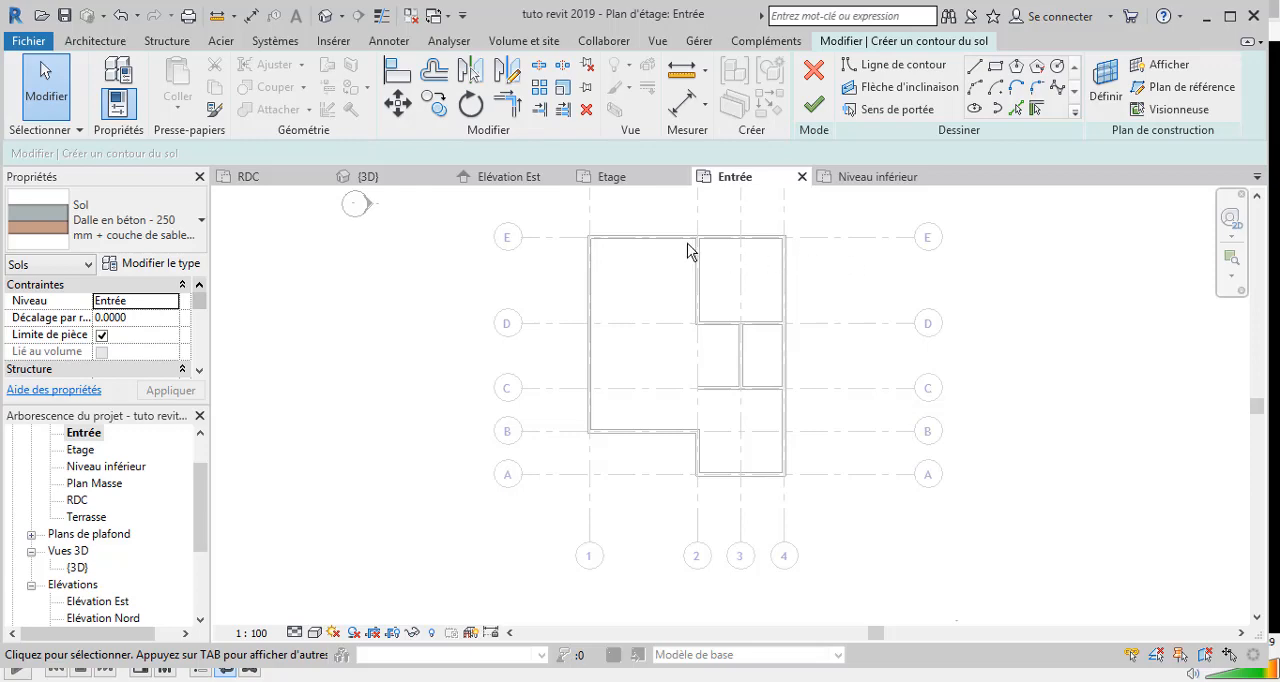
Step: Create the floor boundary by picking all six exterior walls on the Entrée plan, and finish the slab sketch
{"action": "left_click", "coordinate": [1037, 110]}
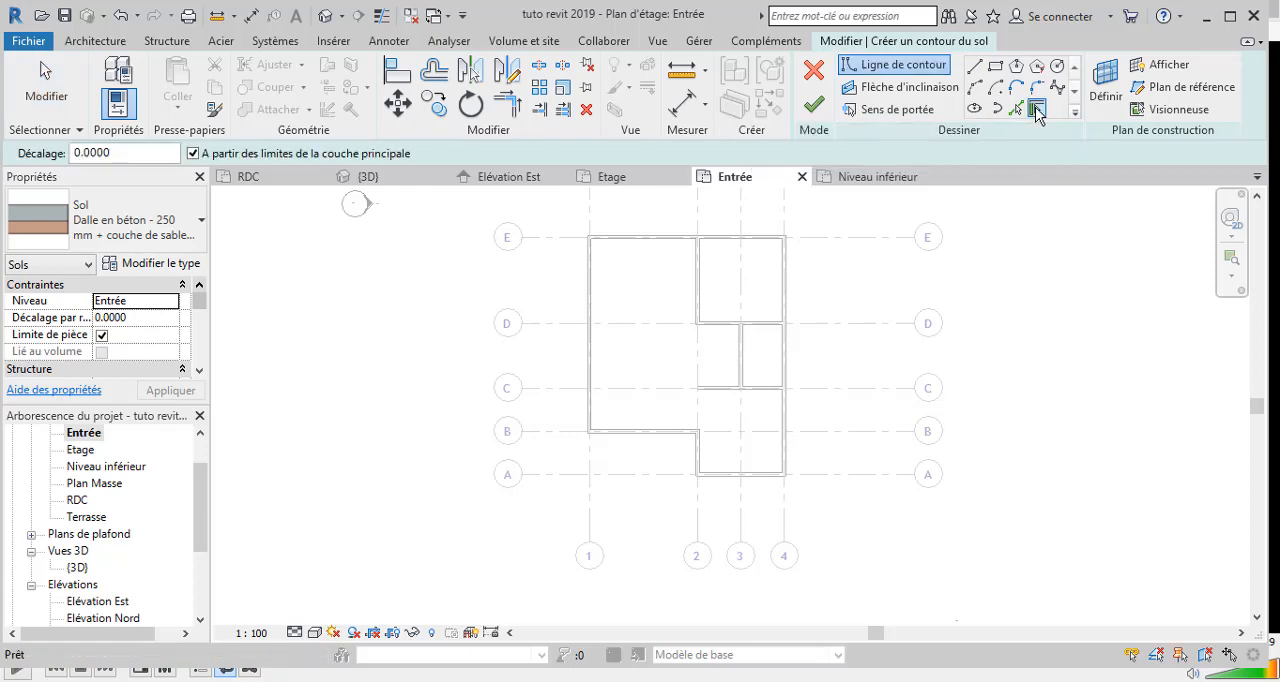
{"action": "left_click", "coordinate": [651, 238]}
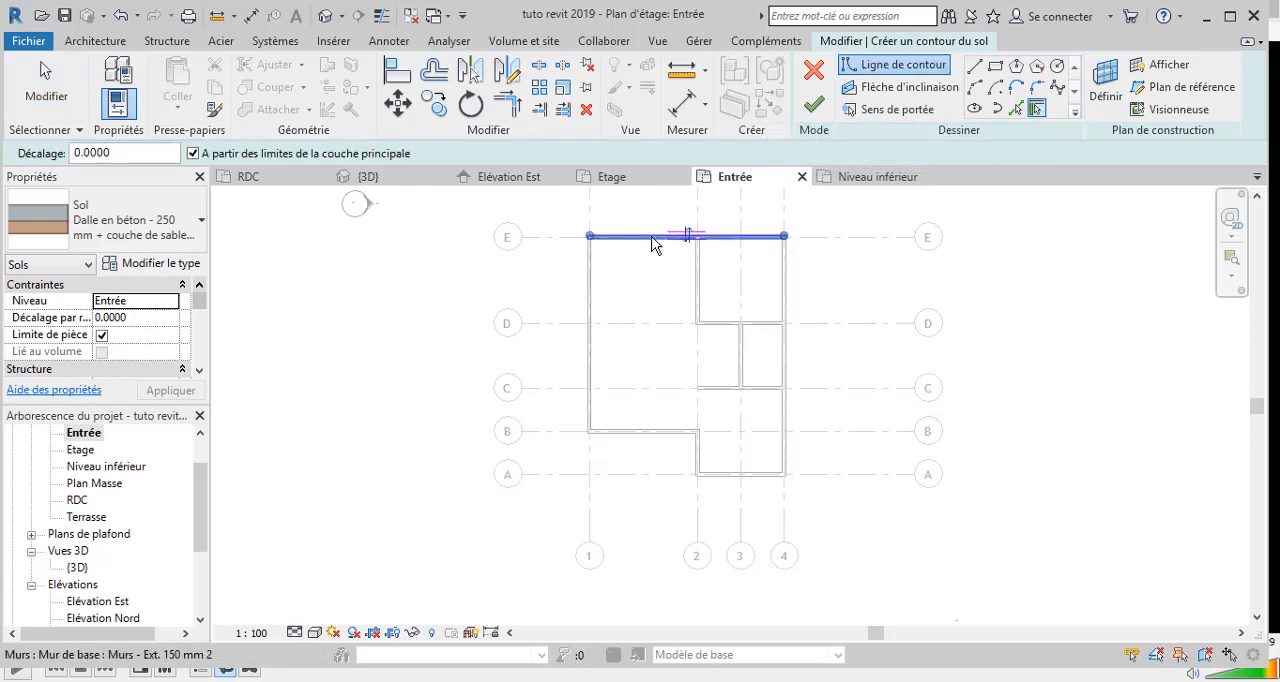
{"action": "left_click", "coordinate": [786, 357]}
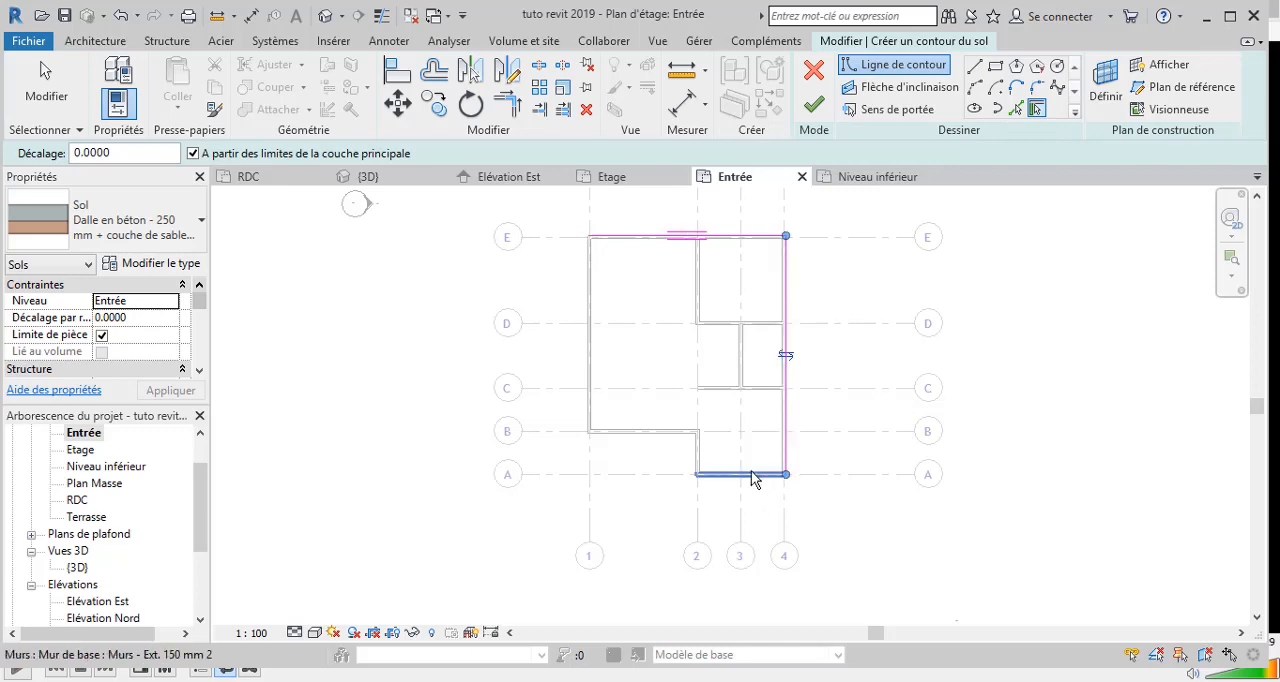
{"action": "left_click", "coordinate": [750, 475]}
{"action": "left_click", "coordinate": [699, 447]}
{"action": "left_click", "coordinate": [656, 438]}
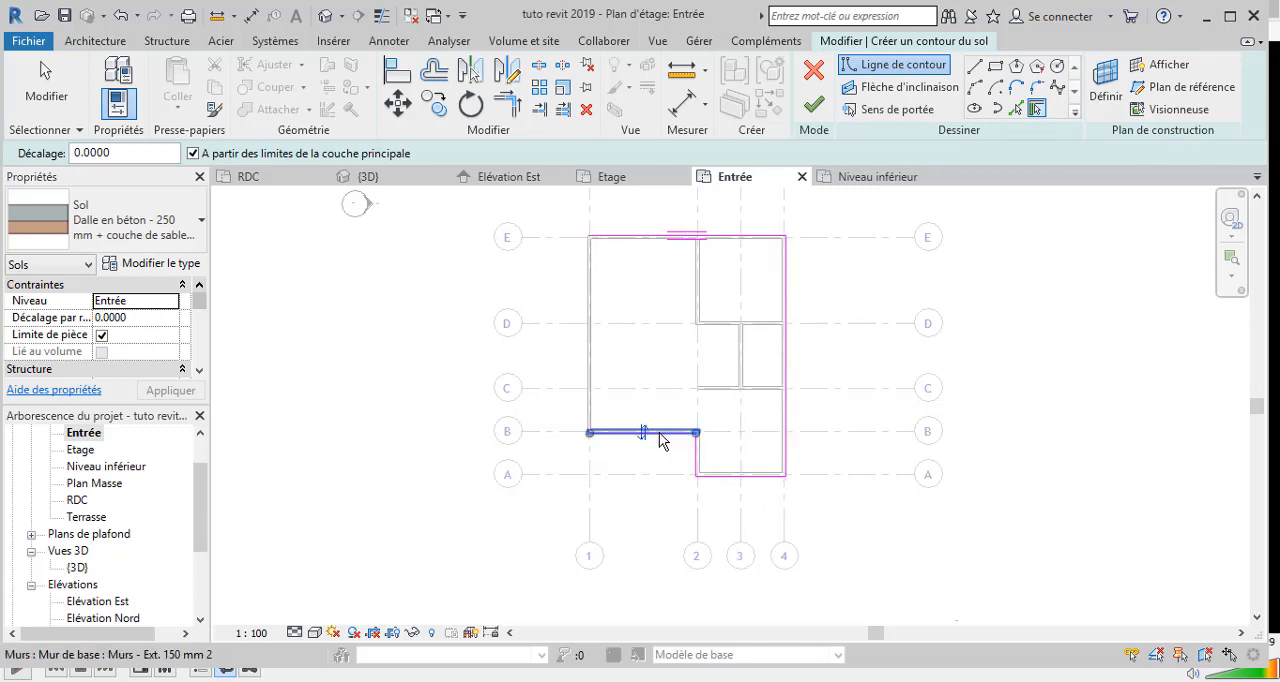
{"action": "left_click", "coordinate": [587, 400]}
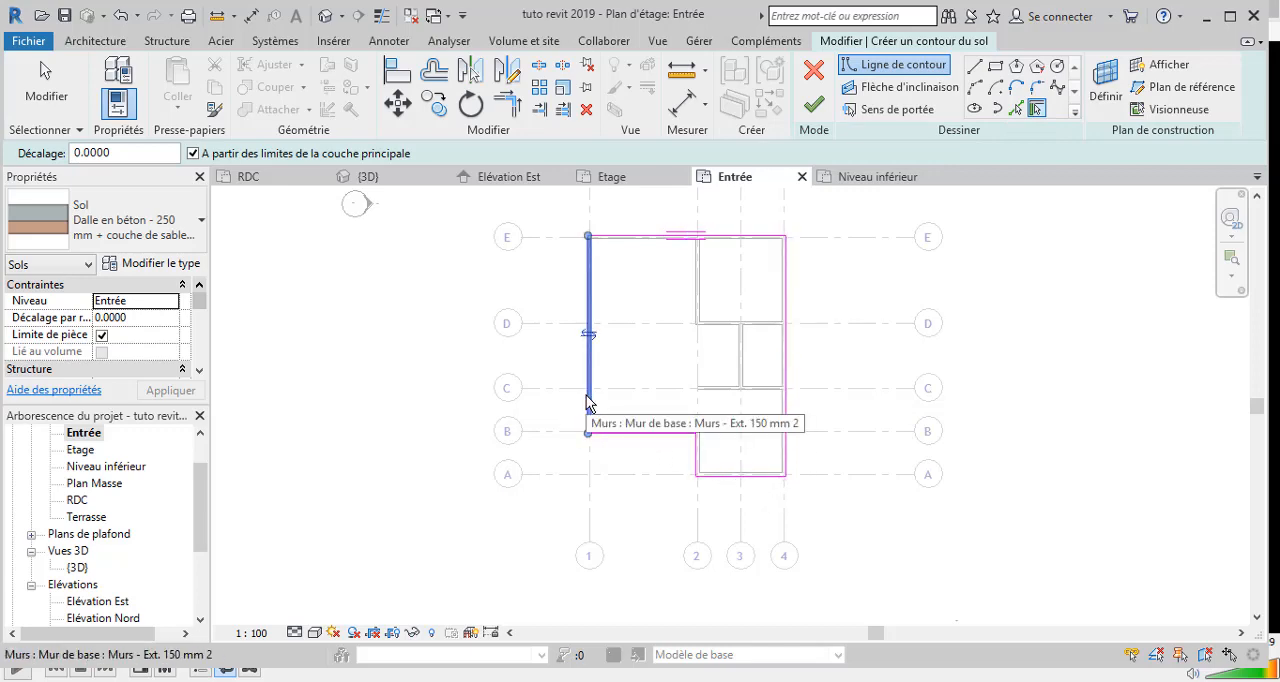
{"action": "left_click", "coordinate": [826, 112]}
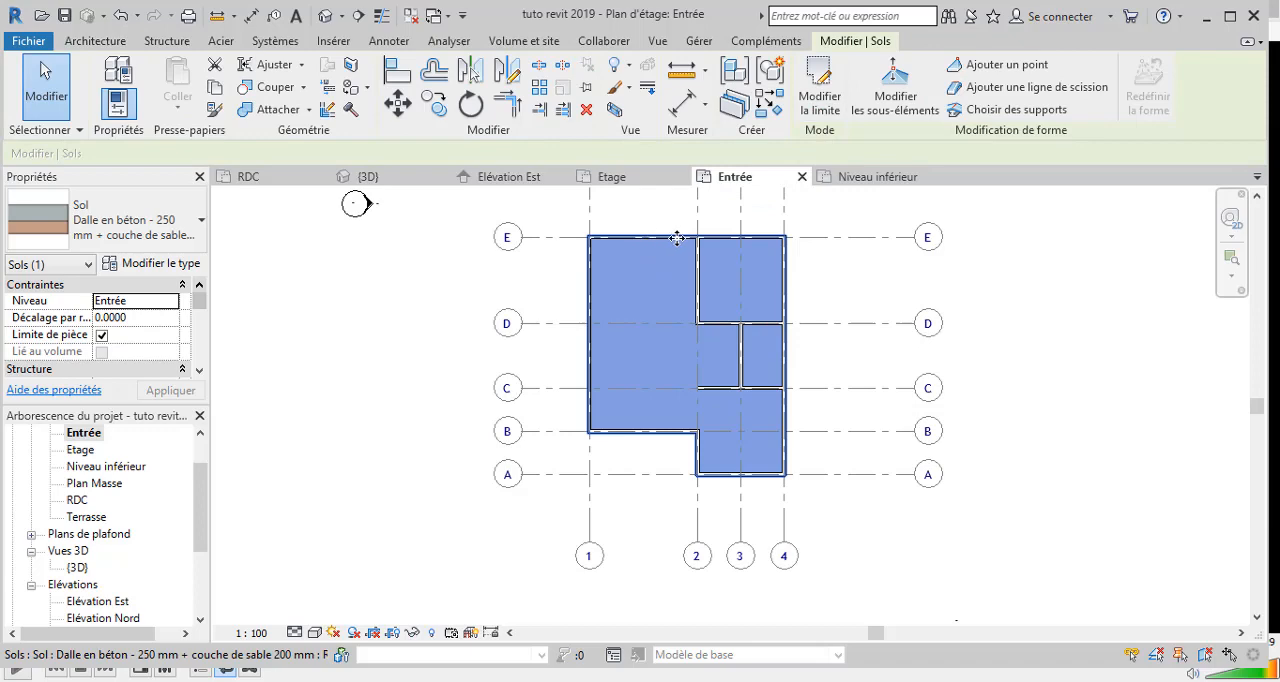
Step: Examine the new slab under the walls in the {3D} view from the front and from above, and open the RDC floor plan
{"action": "scroll", "coordinate": [677, 238], "scroll_direction": "up", "scroll_amount": 3}
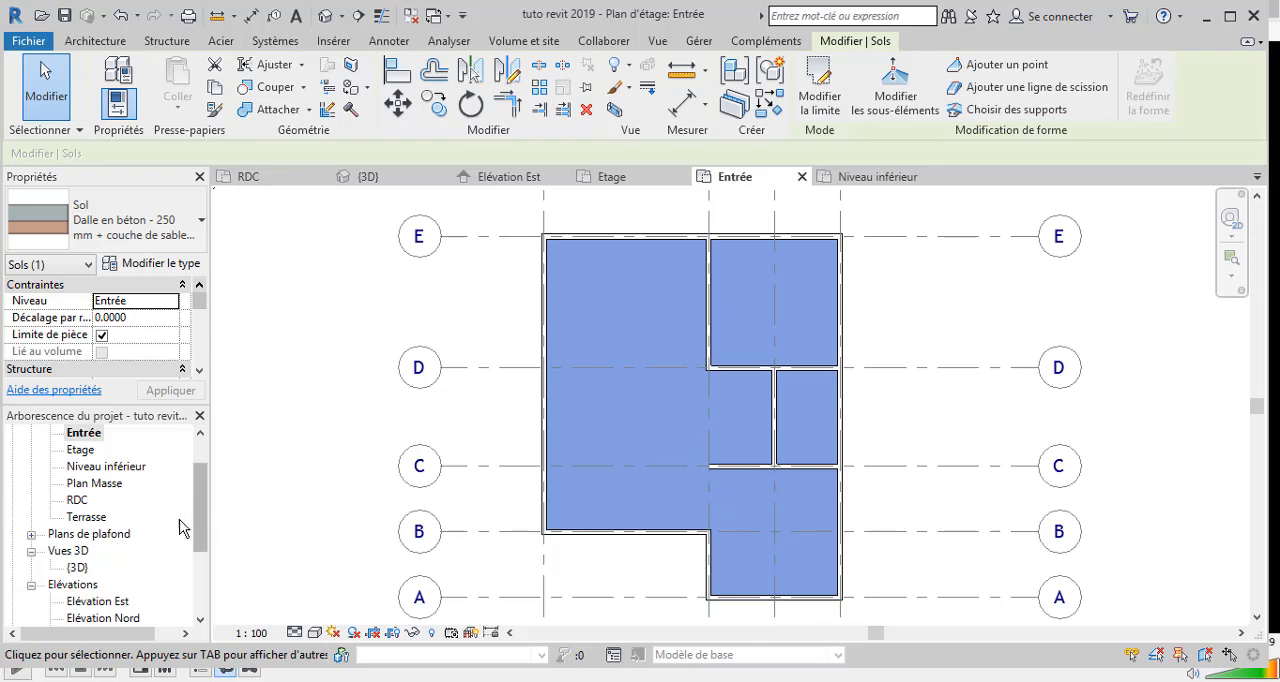
{"action": "double_click", "coordinate": [80, 567]}
{"action": "scroll", "coordinate": [737, 449], "scroll_direction": "up", "scroll_amount": 5}
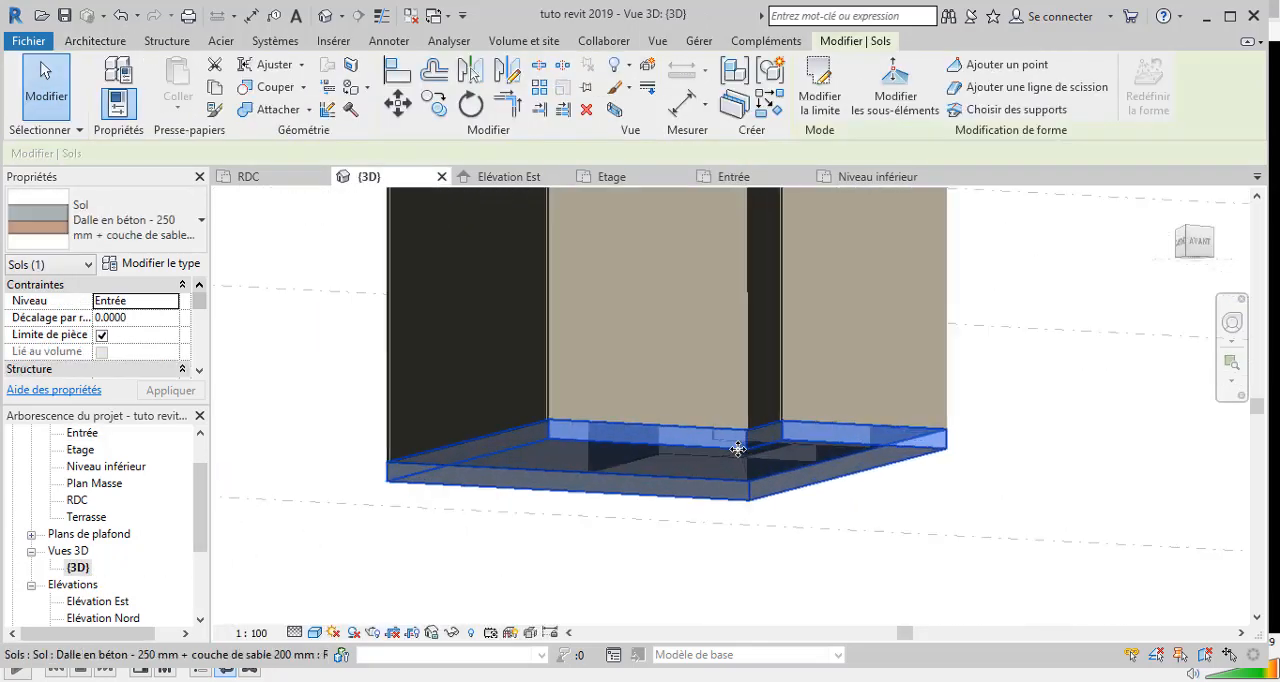
{"action": "scroll", "coordinate": [737, 449], "scroll_direction": "up", "scroll_amount": 2}
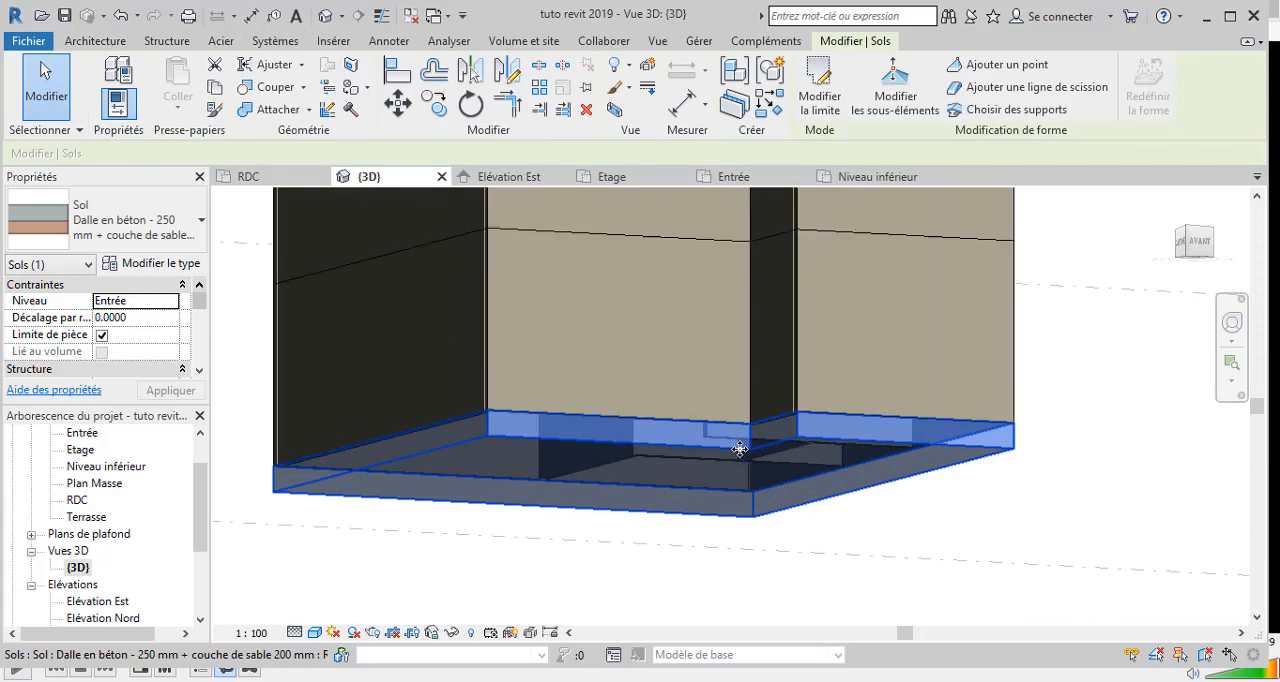
{"action": "left_click", "coordinate": [1232, 322]}
{"action": "left_click_drag", "start_coordinate": [1140, 418], "coordinate": [1100, 458]}
{"action": "scroll", "coordinate": [1088, 454], "scroll_direction": "down", "scroll_amount": 2}
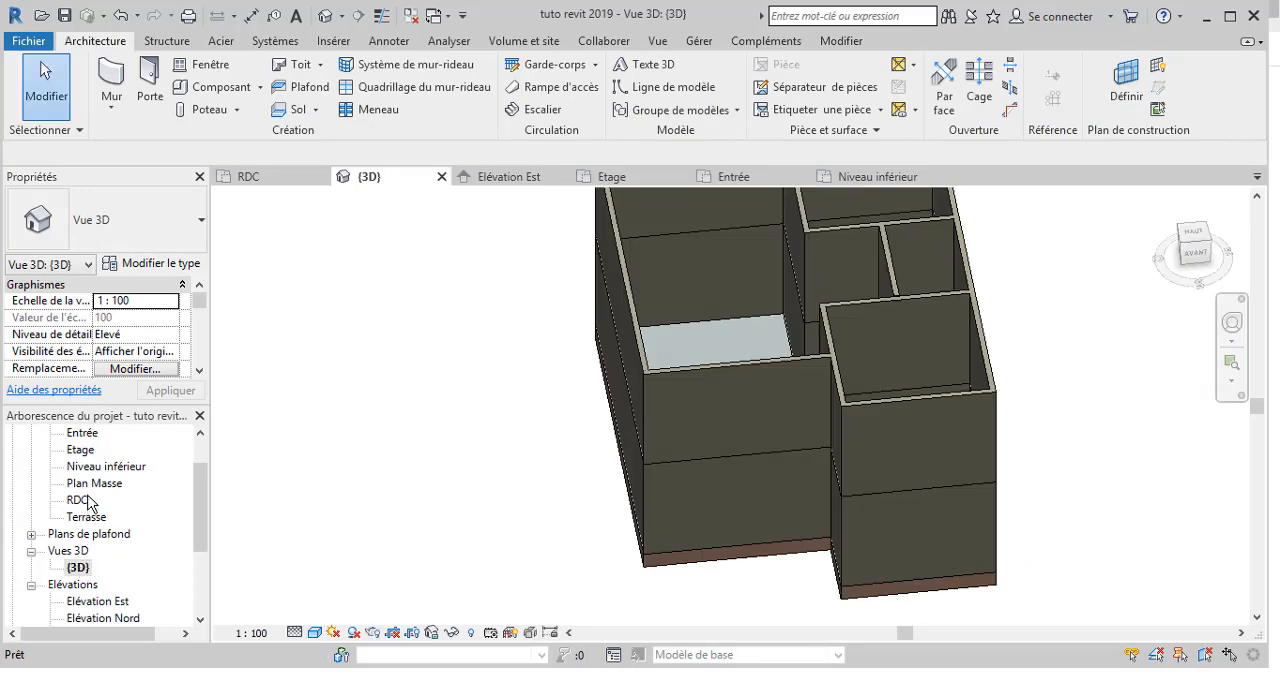
{"action": "double_click", "coordinate": [90, 502]}
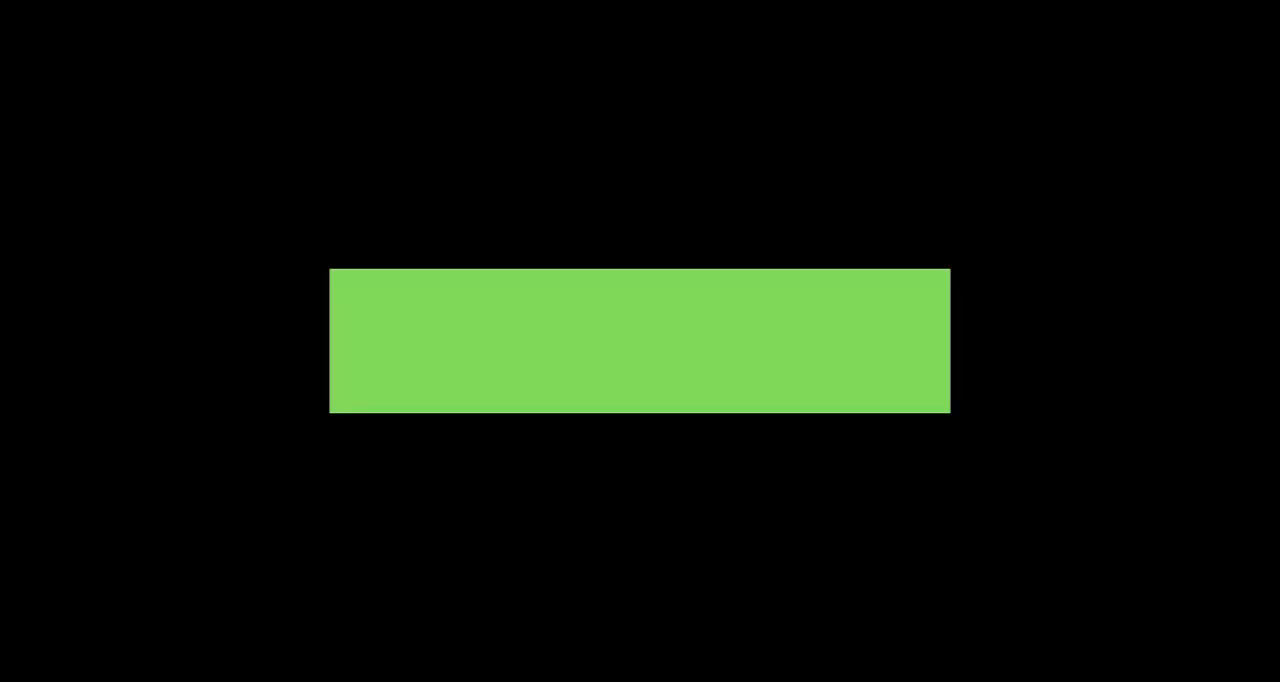